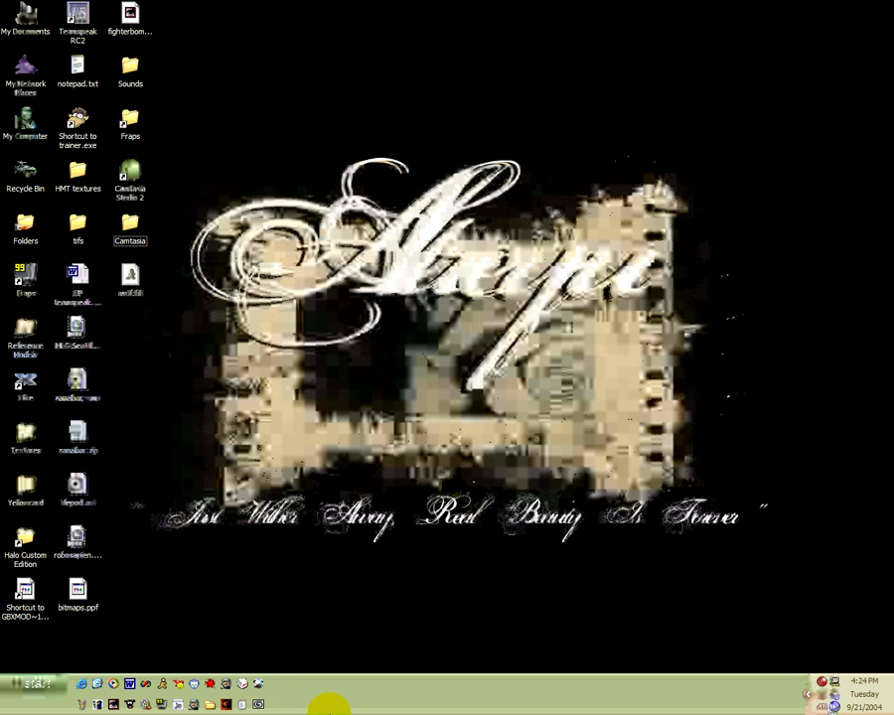
Step: Launch 3ds Max 6 and widen the command panel to two columns
click(270, 705)
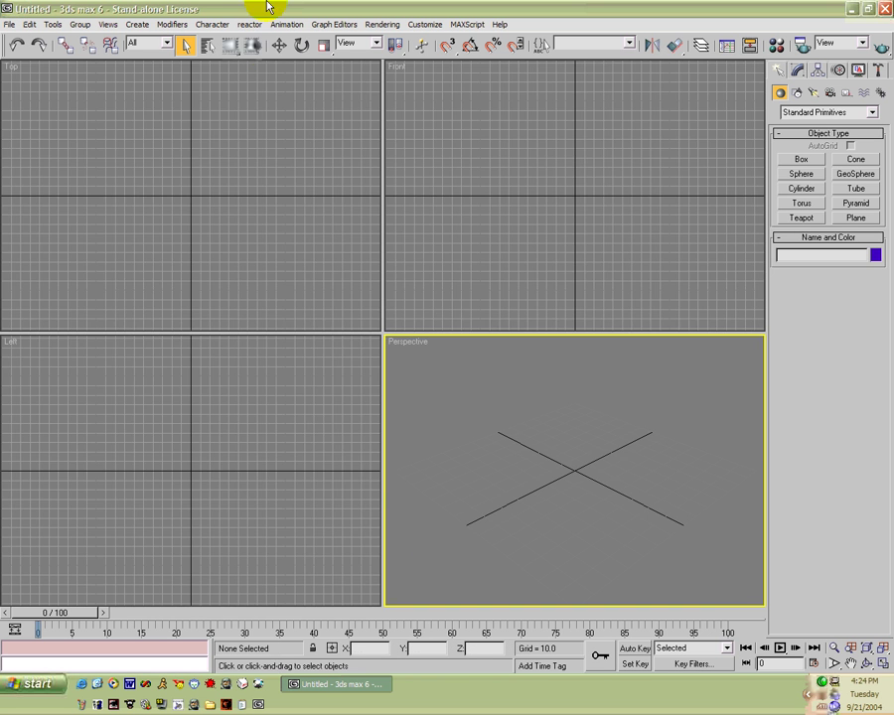
drag(757, 384, 610, 300)
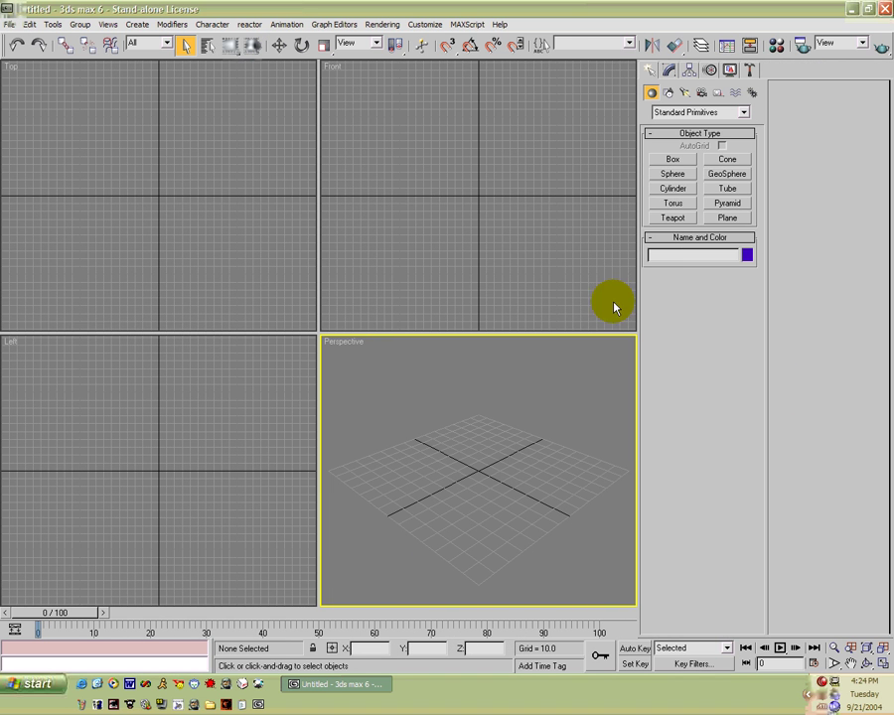
Step: Run the MAXScript file "Shortcut to GBXMOD~1.MS" from the Desktop
click(464, 26)
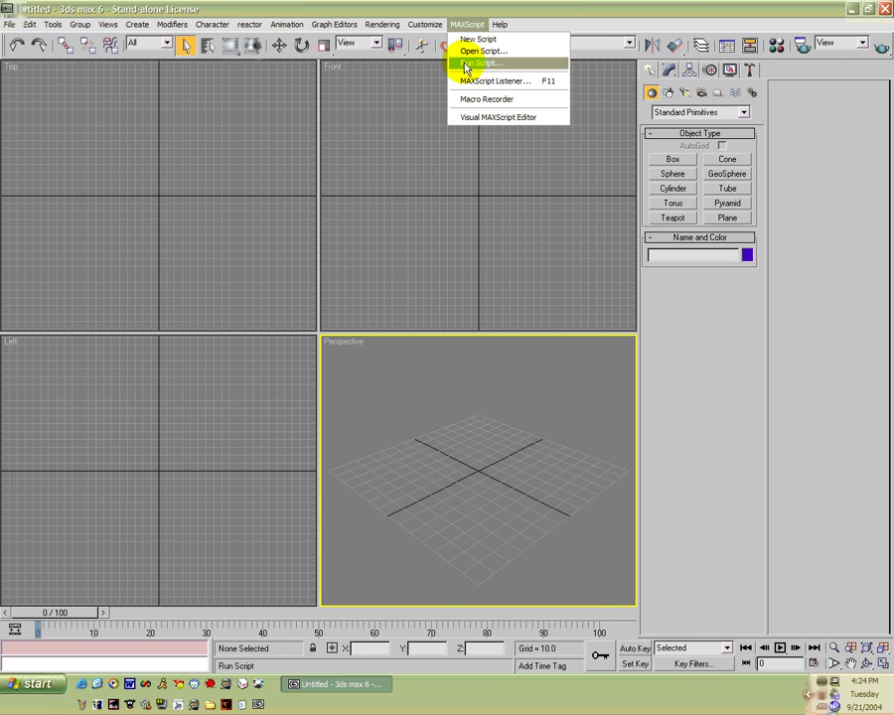
click(475, 63)
click(286, 66)
click(286, 66)
click(287, 66)
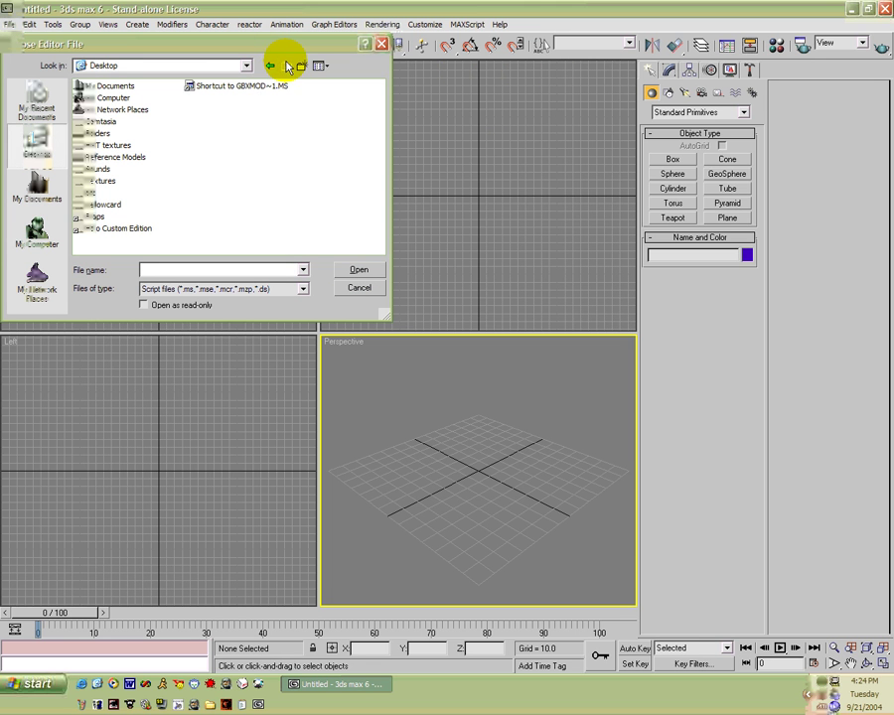
double_click(214, 87)
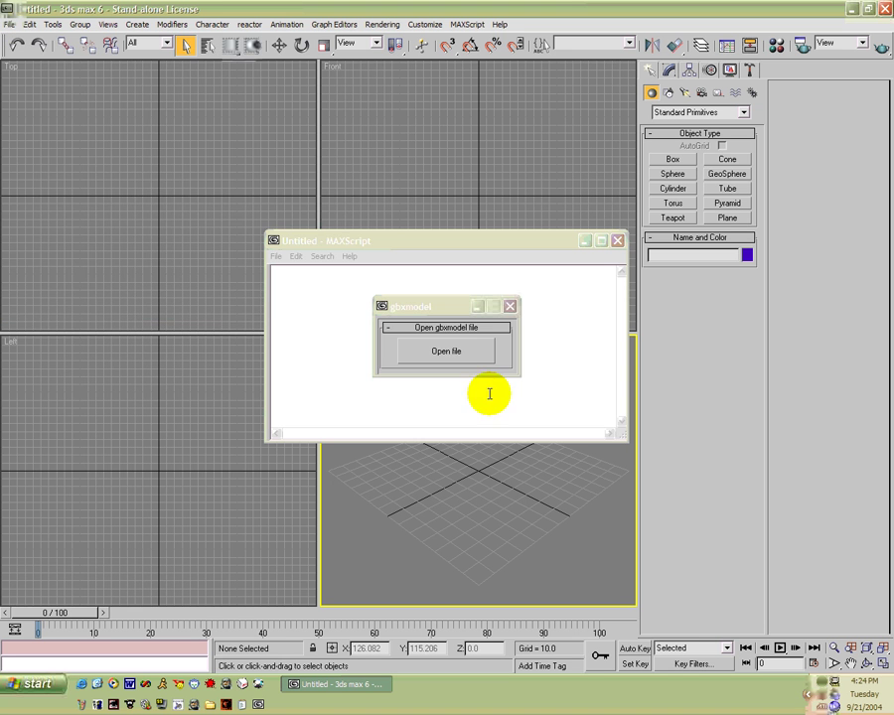
Step: Import plasma pistol.txt from the data, weapons, test folder with the gbxmodel importer
click(453, 352)
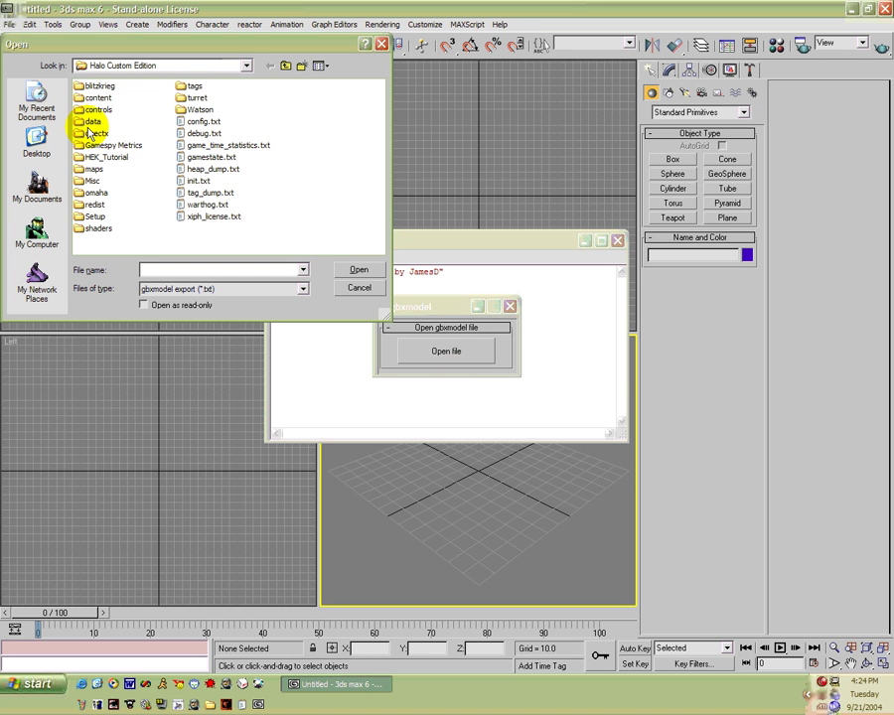
double_click(88, 122)
double_click(82, 139)
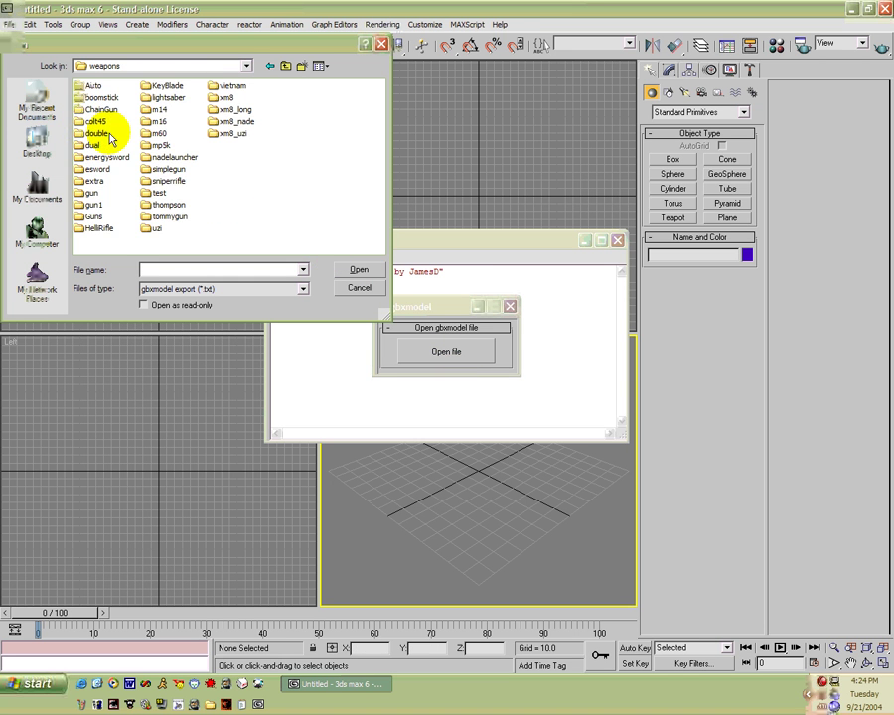
double_click(156, 194)
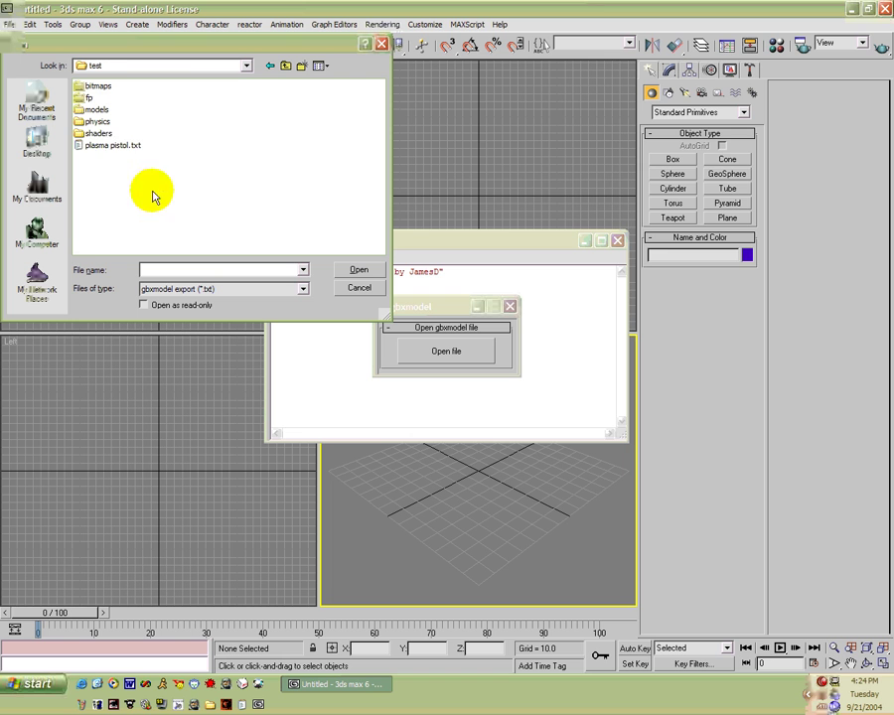
double_click(107, 147)
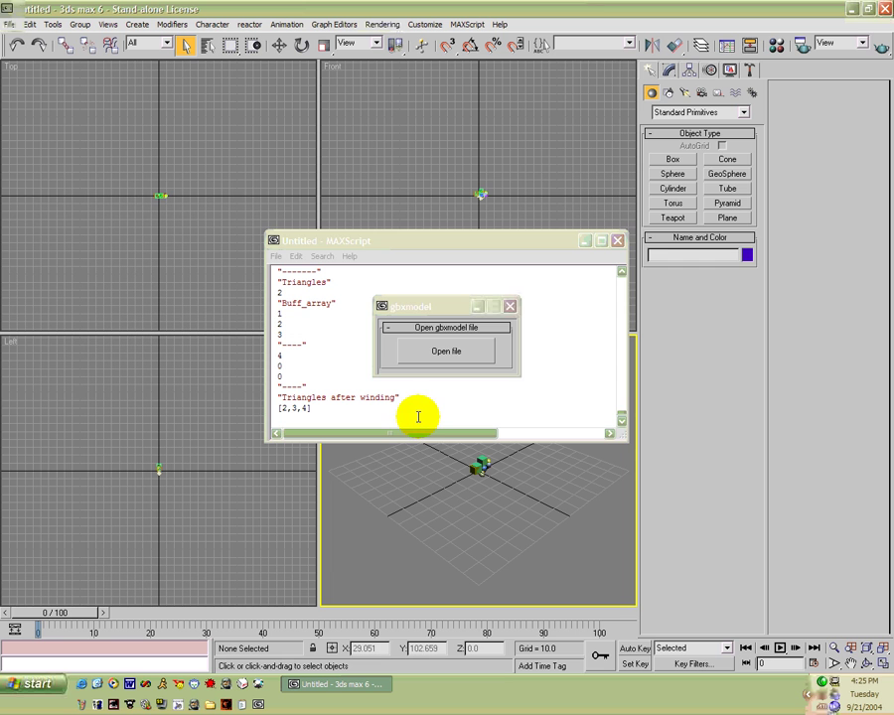
Step: Close the gbxmodel importer and the MAXScript output window without saving changes
click(510, 306)
click(616, 241)
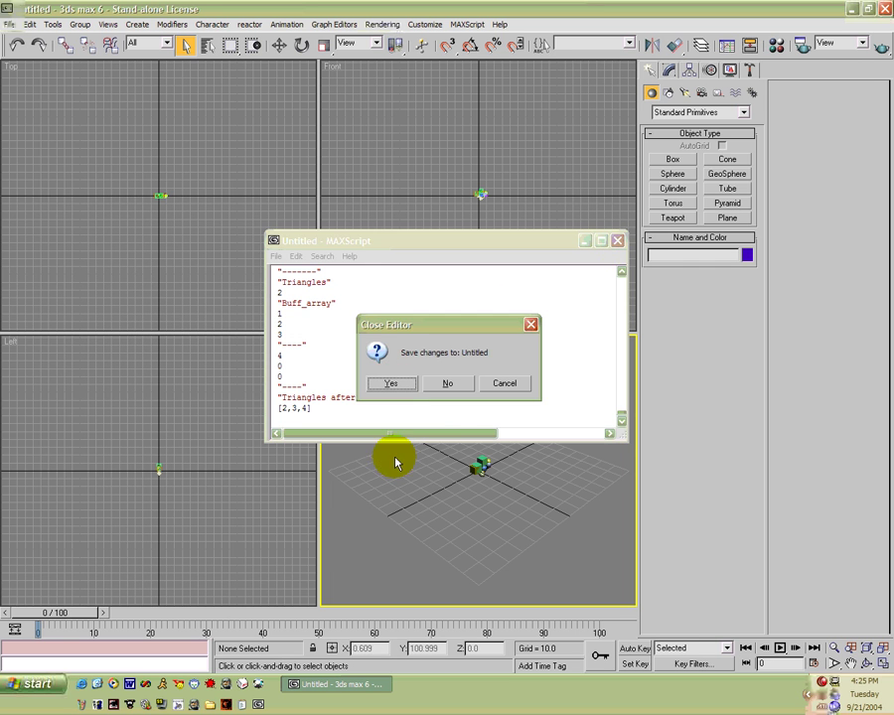
click(447, 383)
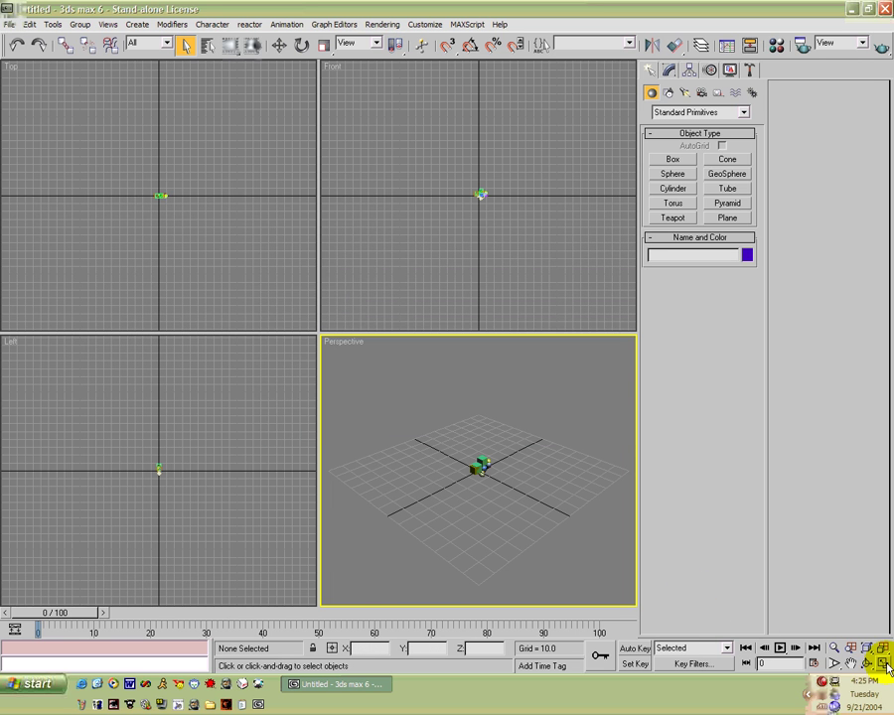
Step: Maximize the Perspective viewport and frame the imported pistol model in it
click(884, 663)
alt+middle_drag(439, 370, 295, 312)
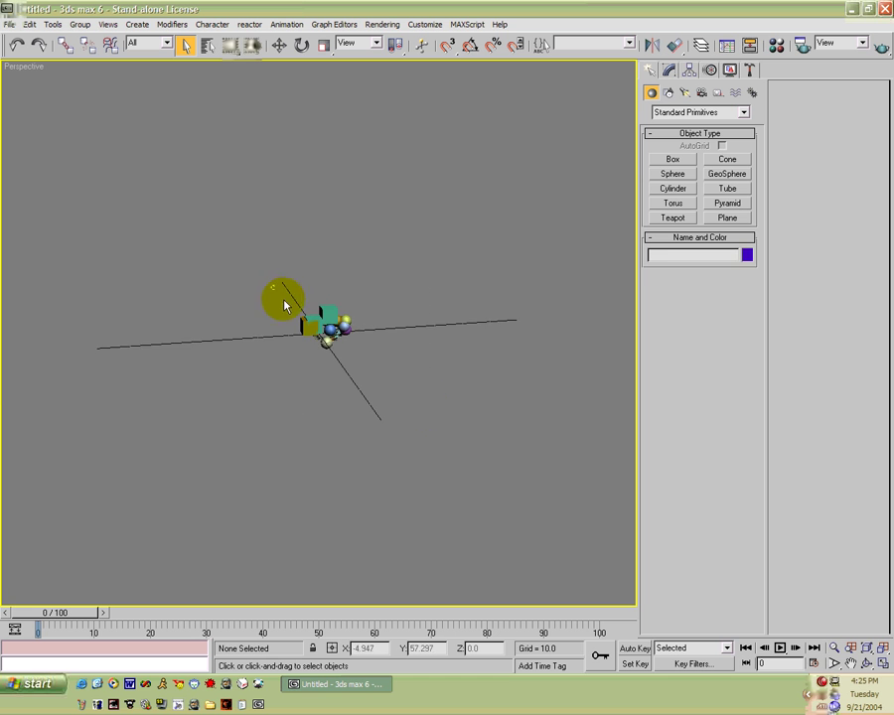
drag(284, 300, 419, 397)
key(z)
alt+middle_drag(342, 359, 475, 471)
click(434, 446)
mouse_move(362, 415)
alt+middle_down()
mouse_move(367, 397)
mouse_move(359, 397)
alt+middle_up()
Step: Select all nodes from frame gun through frame face by name and hide them, leaving the pistol meshes
key(h)
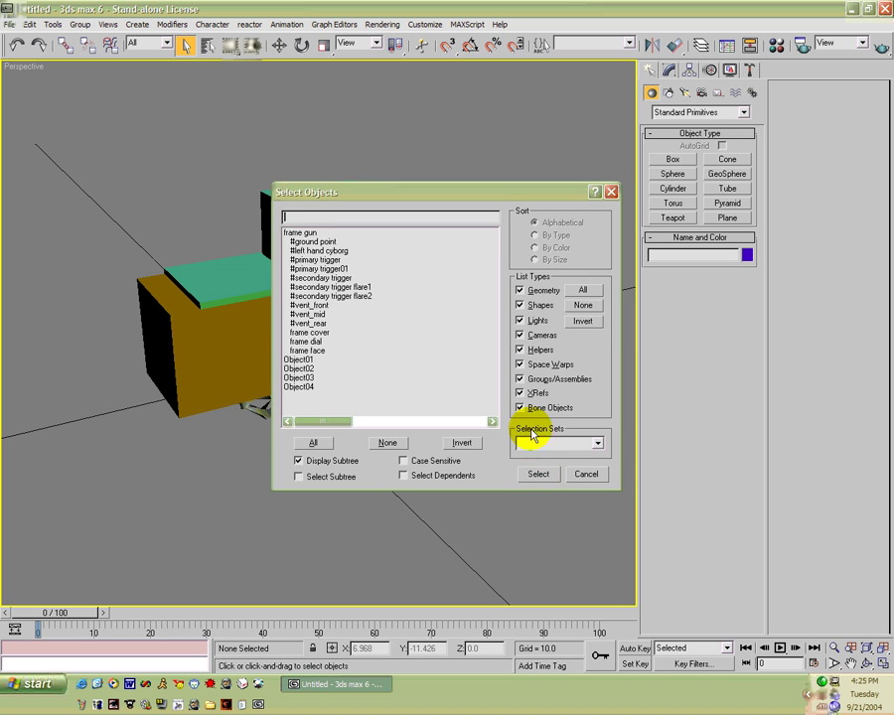
click(309, 233)
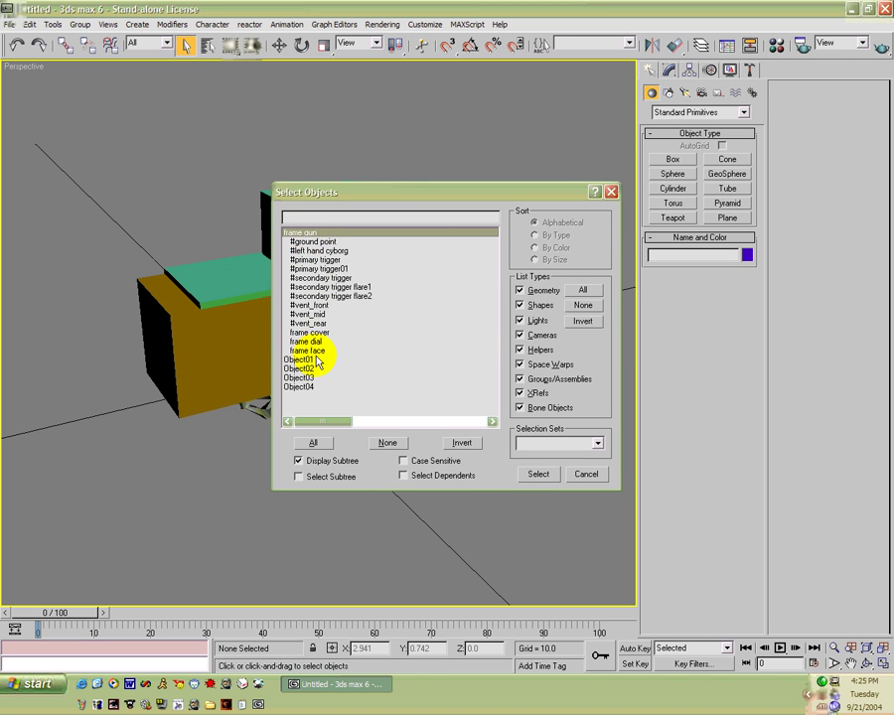
shift+click(310, 351)
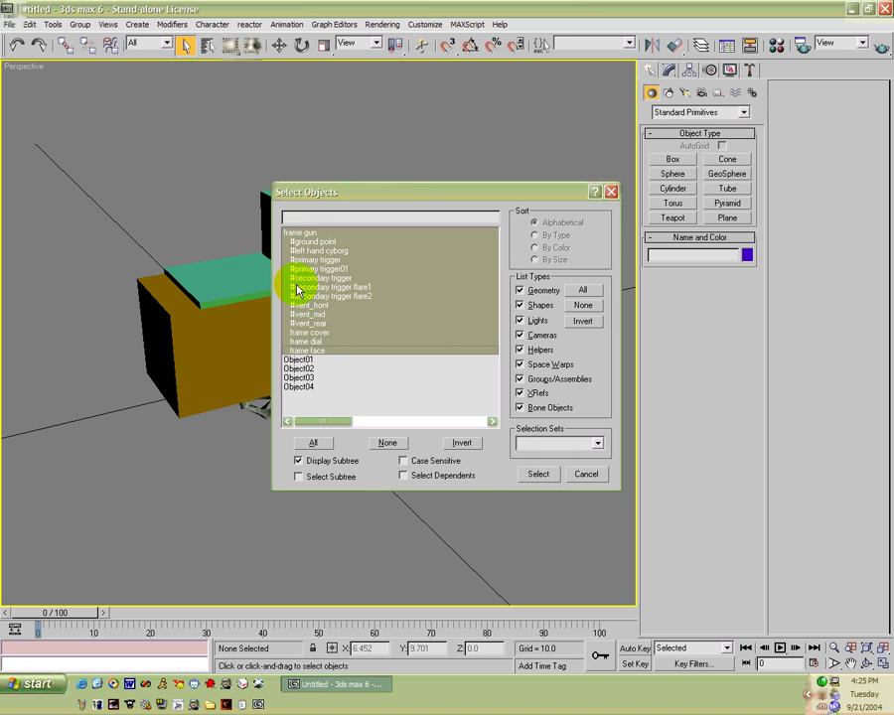
click(536, 473)
right_click(539, 471)
click(568, 454)
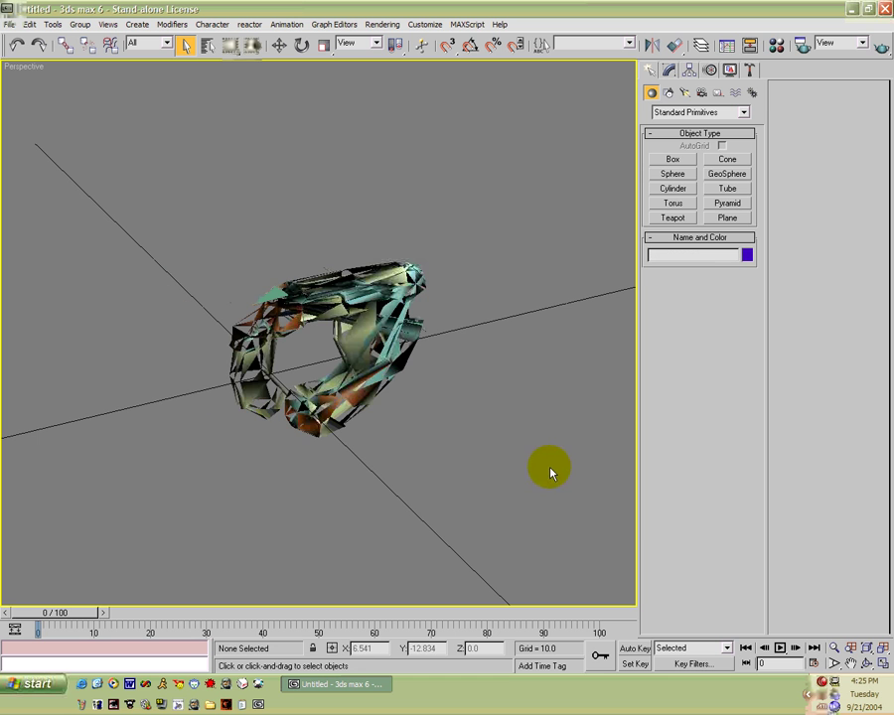
Step: Create a tall box about 2.98 long and 2.42 wide at the pistol's grip and lower it to about Z -3.73
alt+middle_drag(424, 417, 407, 379)
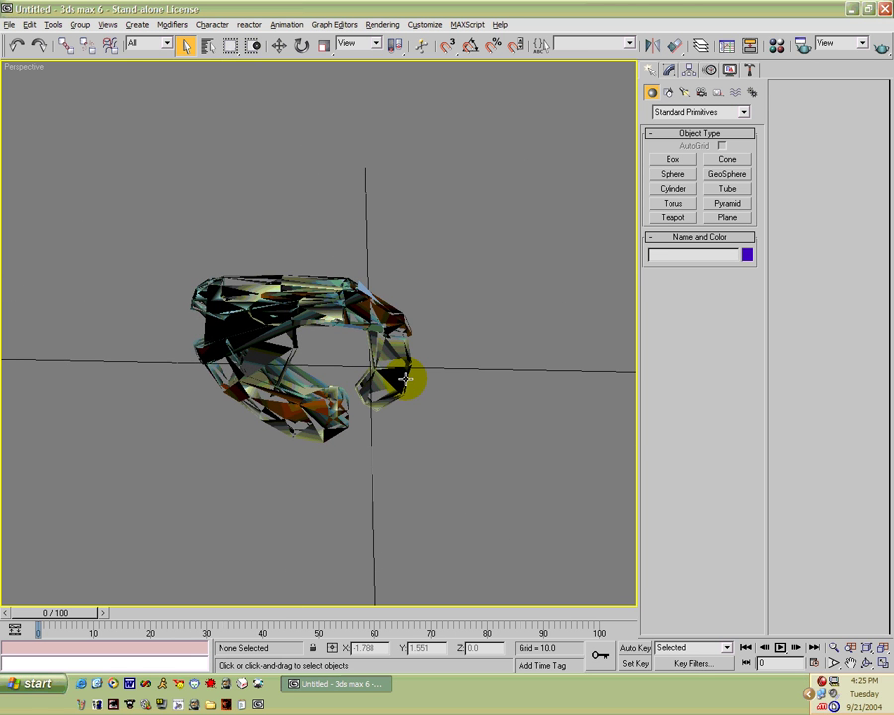
click(671, 160)
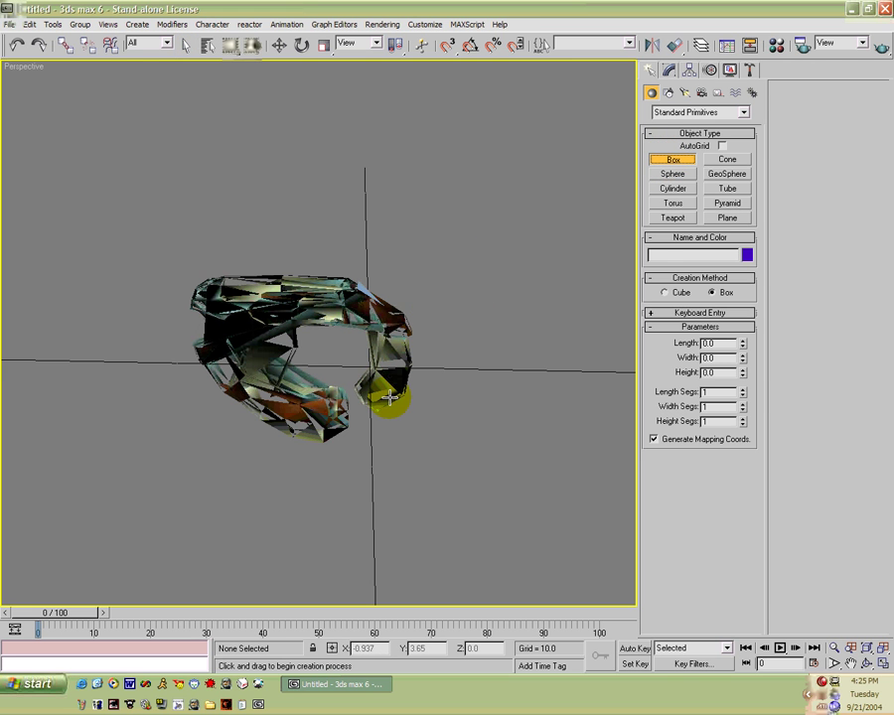
drag(352, 354, 401, 388)
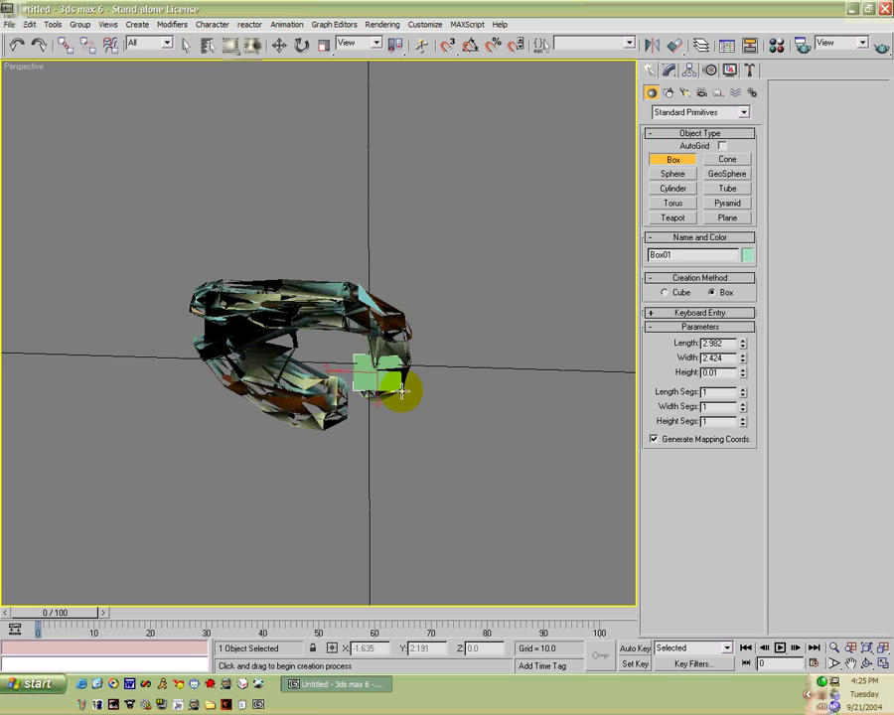
click(279, 44)
alt+middle_drag(372, 210, 377, 292)
drag(377, 327, 388, 409)
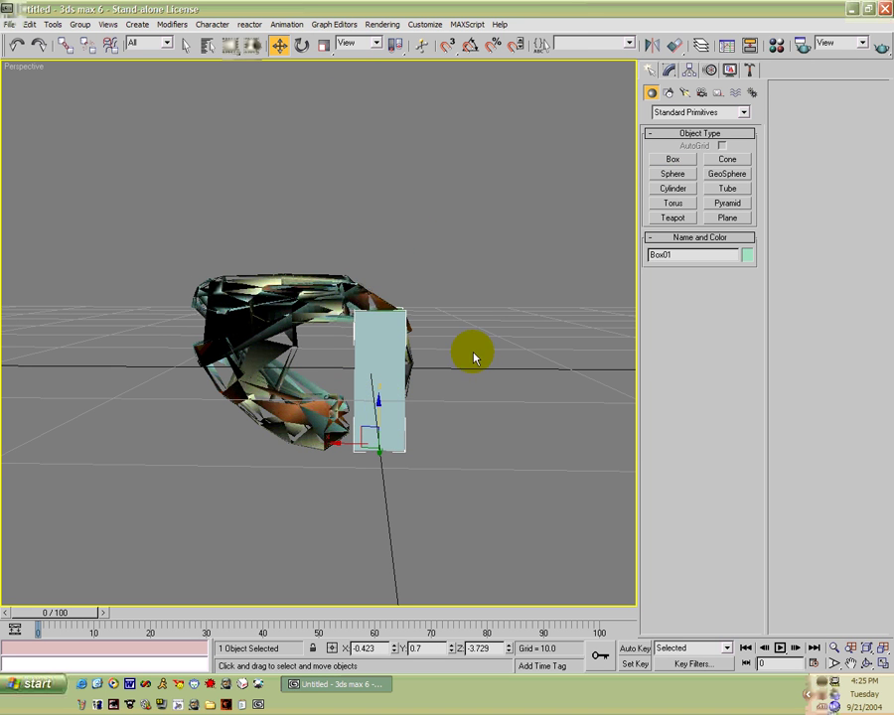
Step: Clone the box upward as one copy and rotate the copy 90 degrees about the Y axis using angle snap
alt+middle_drag(475, 357, 441, 374)
mouse_move(377, 410)
shift+mouse_down()
mouse_move(377, 287)
mouse_move(374, 321)
shift+mouse_up()
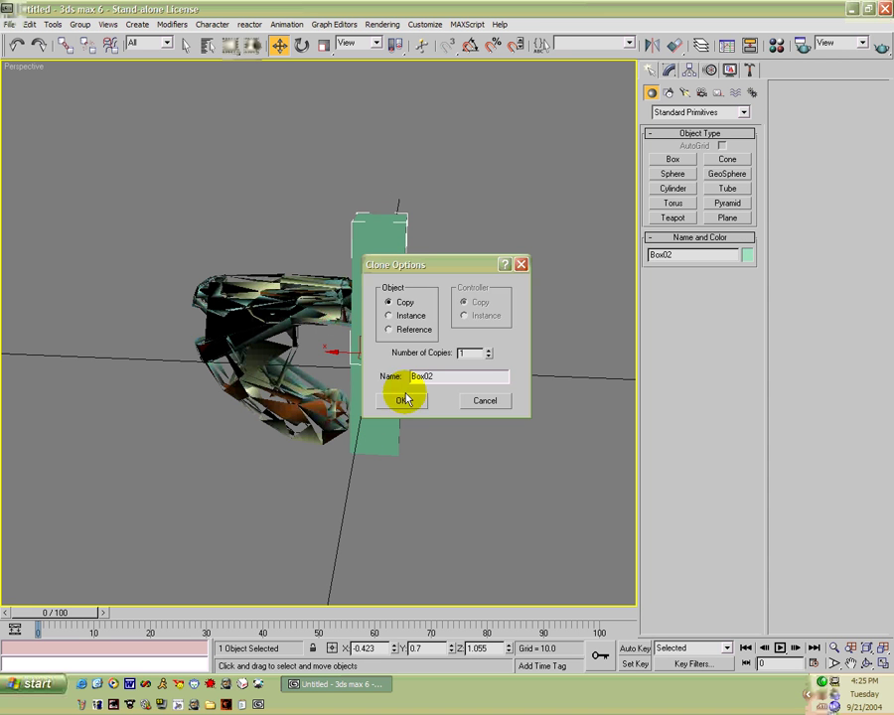
click(406, 400)
click(471, 45)
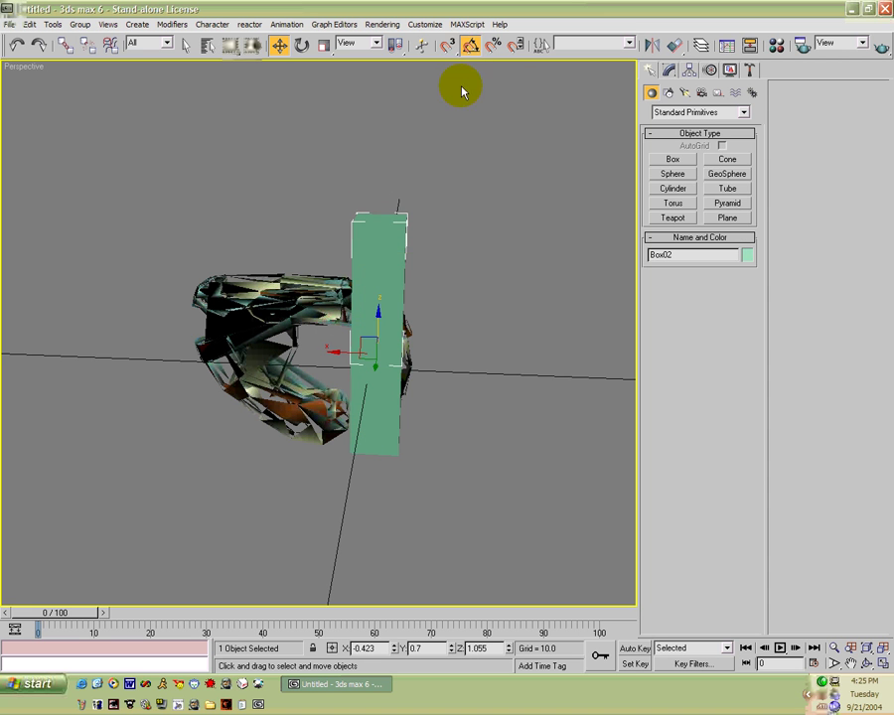
click(301, 45)
drag(360, 316, 297, 341)
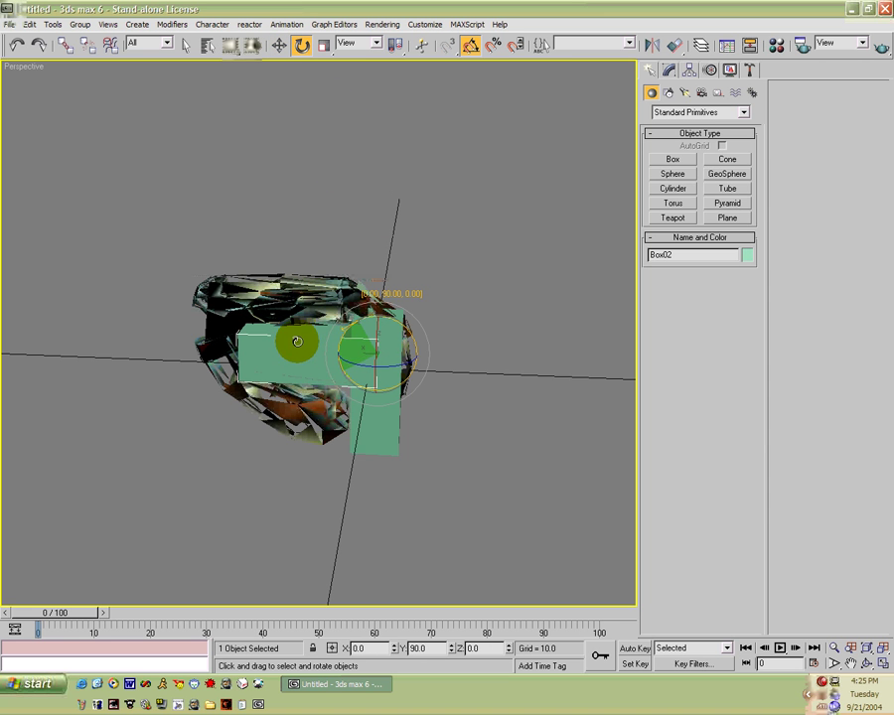
Step: Move the rotated box onto the top of the grip box, at about X -1.58 and Z 3.03
click(279, 45)
mouse_move(373, 319)
mouse_down()
mouse_move(372, 275)
mouse_move(376, 287)
mouse_move(351, 311)
mouse_move(377, 315)
mouse_up()
mouse_move(376, 315)
alt+middle_down()
mouse_move(433, 313)
mouse_move(371, 313)
alt+middle_up()
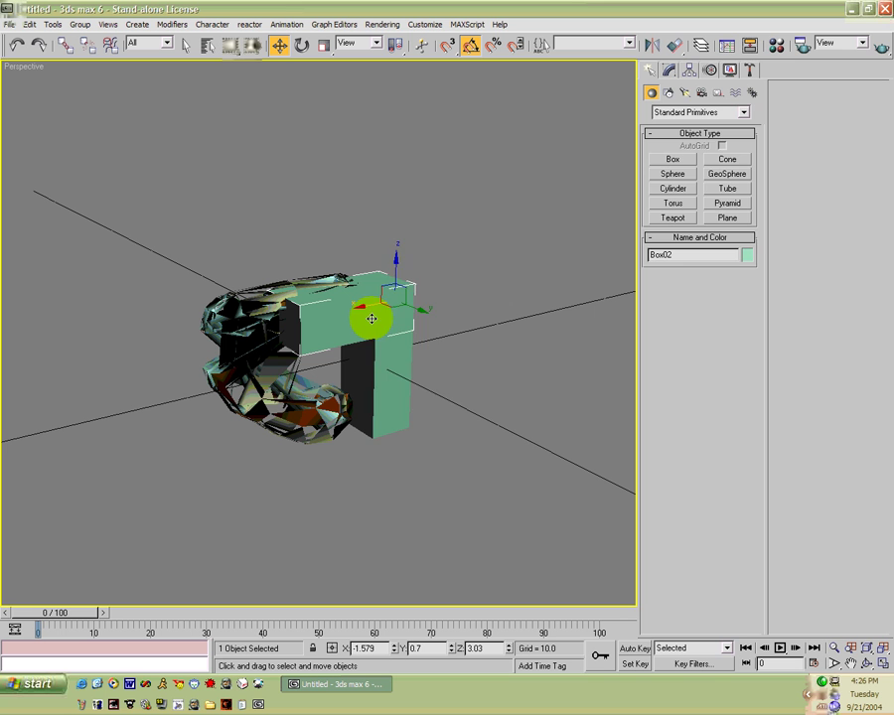
Step: Convert the horizontal box to an Editable Mesh and pull its front end polygon forward to lengthen the barrel
right_click(447, 314)
mouse_move(442, 412)
click(500, 411)
click(714, 240)
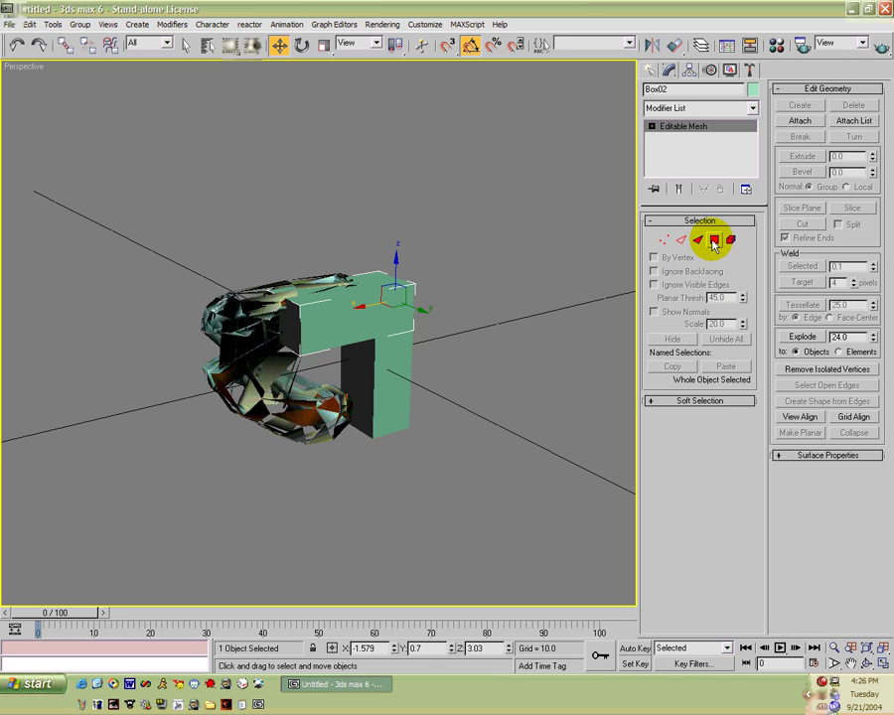
click(287, 318)
drag(245, 338, 186, 339)
Step: Attach the vertical grip box to the horizontal barrel mesh
alt+middle_drag(178, 341, 377, 378)
alt+middle_drag(622, 340, 375, 397)
click(380, 391)
alt+middle_drag(508, 346, 626, 338)
alt+middle_drag(623, 211, 514, 328)
click(799, 120)
alt+middle_drag(394, 368, 425, 334)
alt+middle_drag(479, 300, 381, 442)
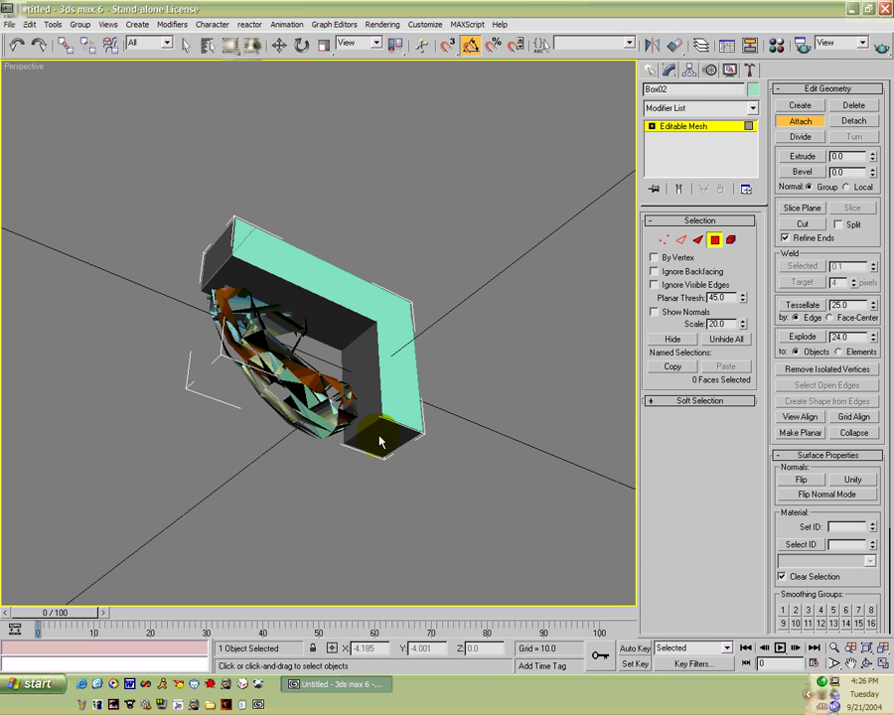
click(795, 120)
Step: Extrude the grip's bottom polygon by 1 and shift the extruded face slightly forward along X
key(w)
click(405, 419)
alt+middle_drag(413, 414, 386, 408)
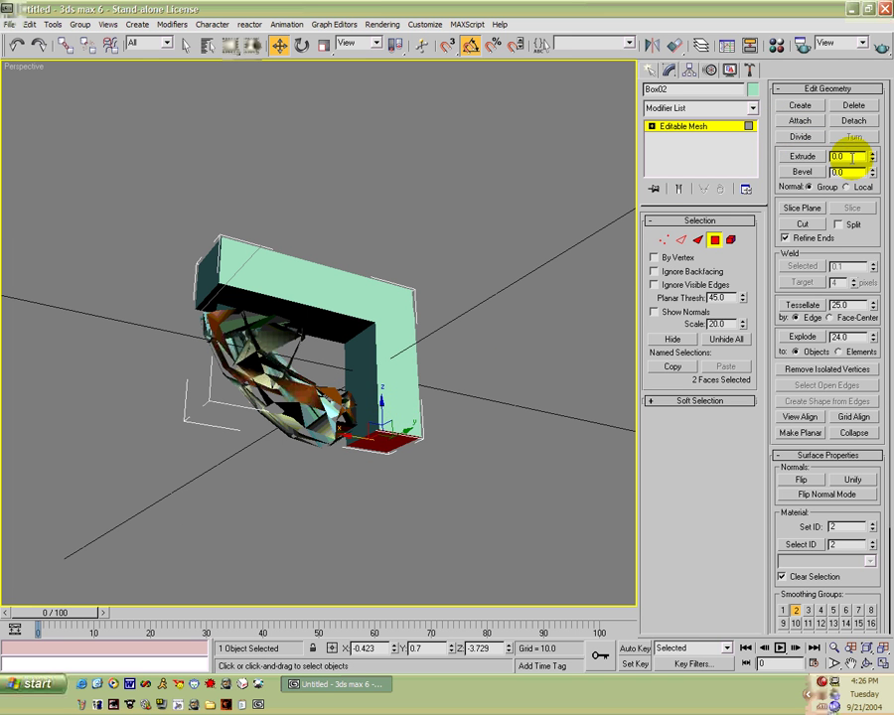
drag(849, 156, 794, 162)
text(1)
key(Return)
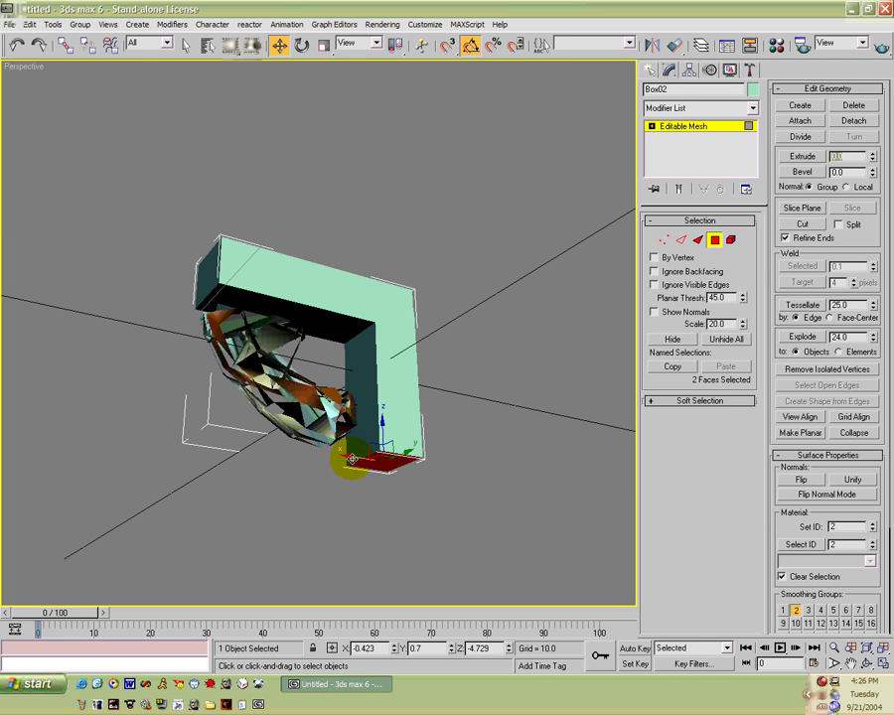
alt+middle_drag(343, 462, 372, 452)
scroll(376, 460, up, 5)
scroll(365, 454, down, 4)
Step: Extrude the barrel's front end polygon by 1
alt+middle_drag(361, 383, 184, 377)
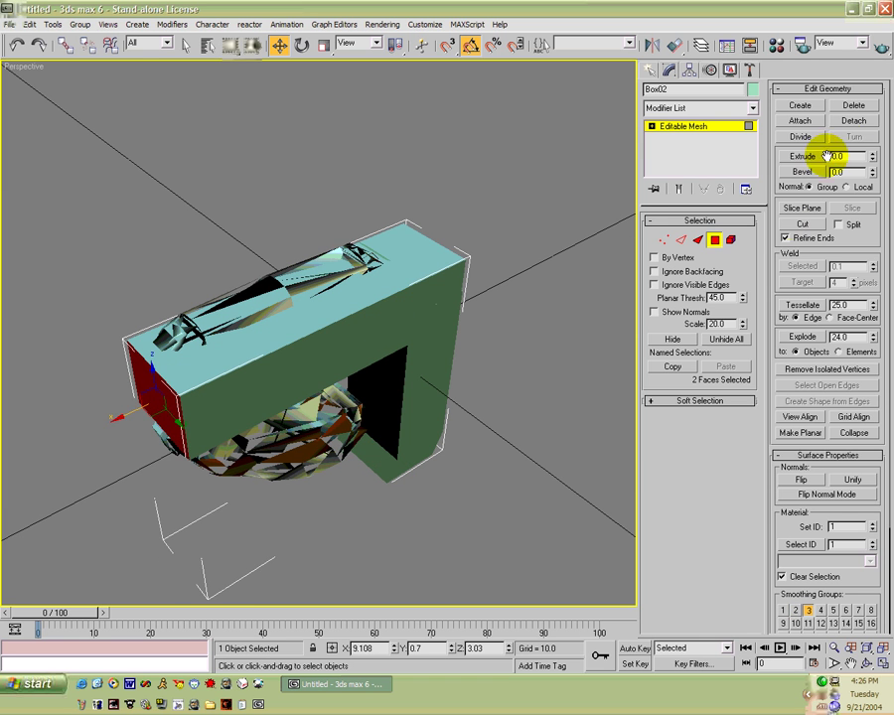
drag(851, 155, 808, 158)
text(1)
key(Return)
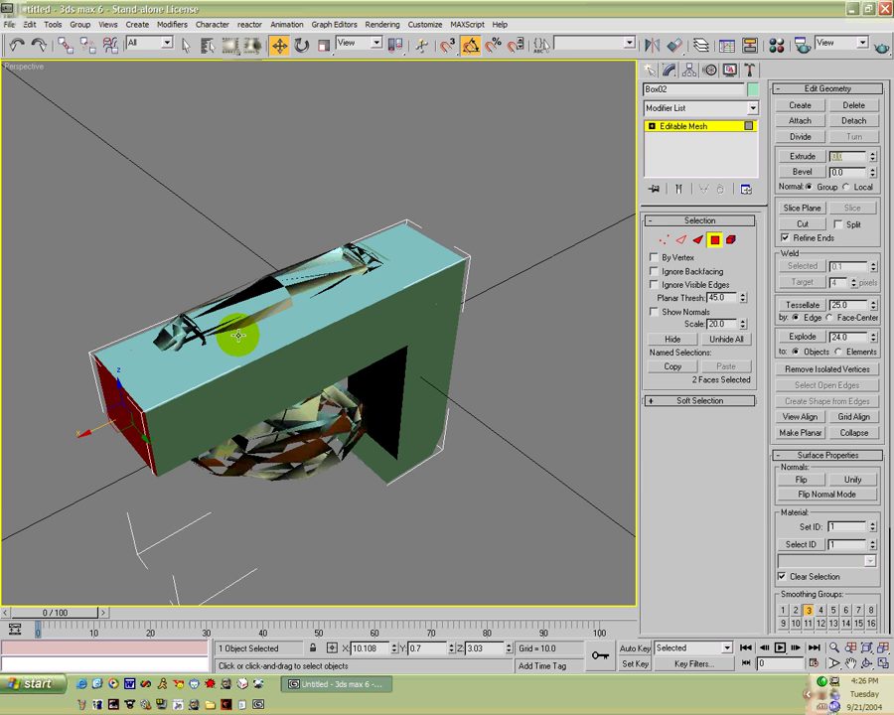
Step: Extrude the small top polygon at the barrel's front end upward by 1
click(131, 383)
click(814, 157)
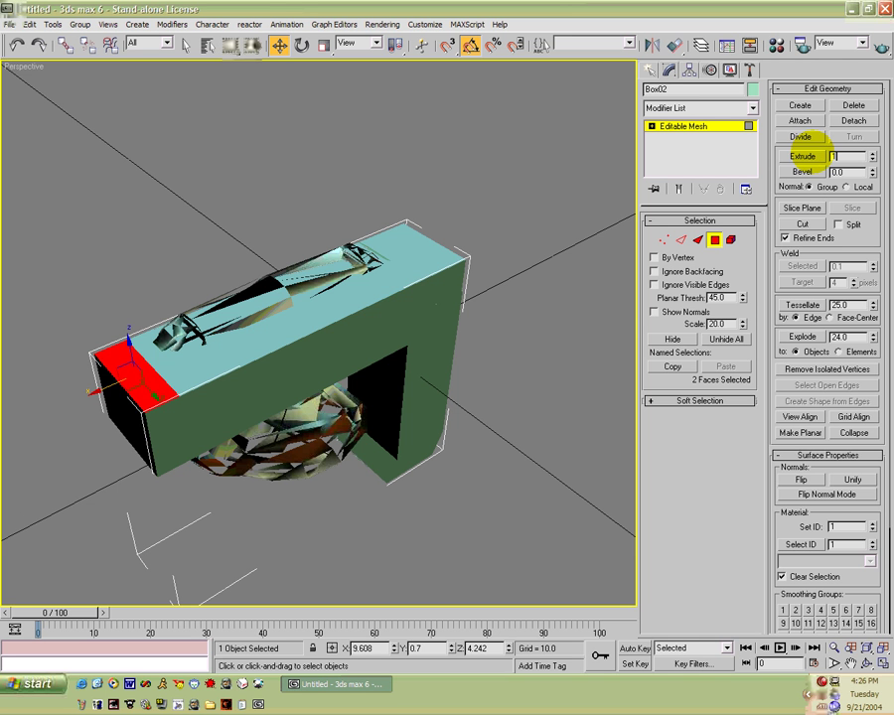
key(Return)
click(464, 426)
Step: Extrude the rear end polygon of the barrel, above the grip, by 1
alt+middle_drag(477, 405, 378, 295)
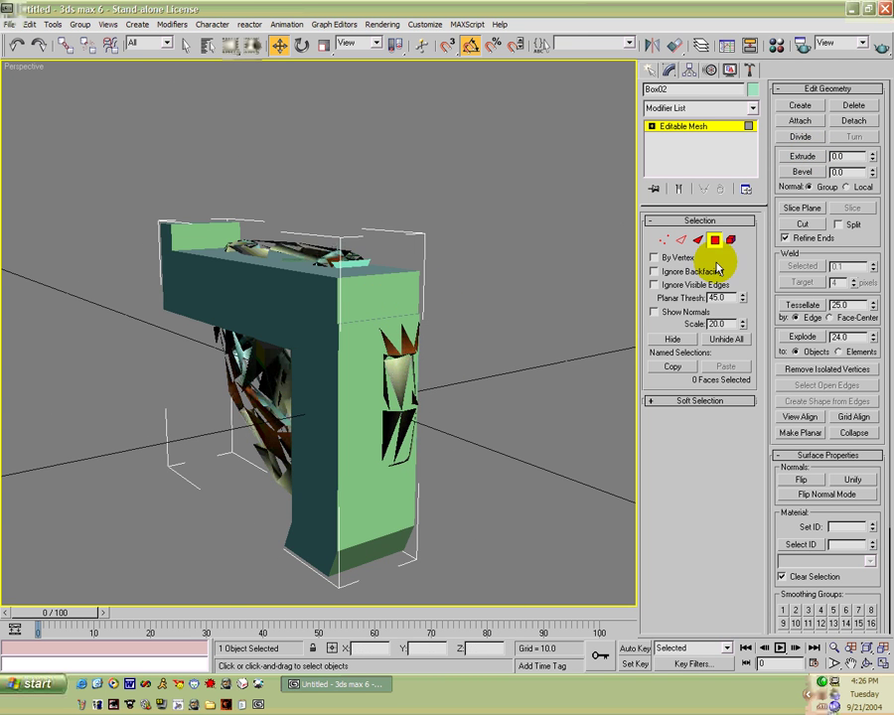
click(404, 290)
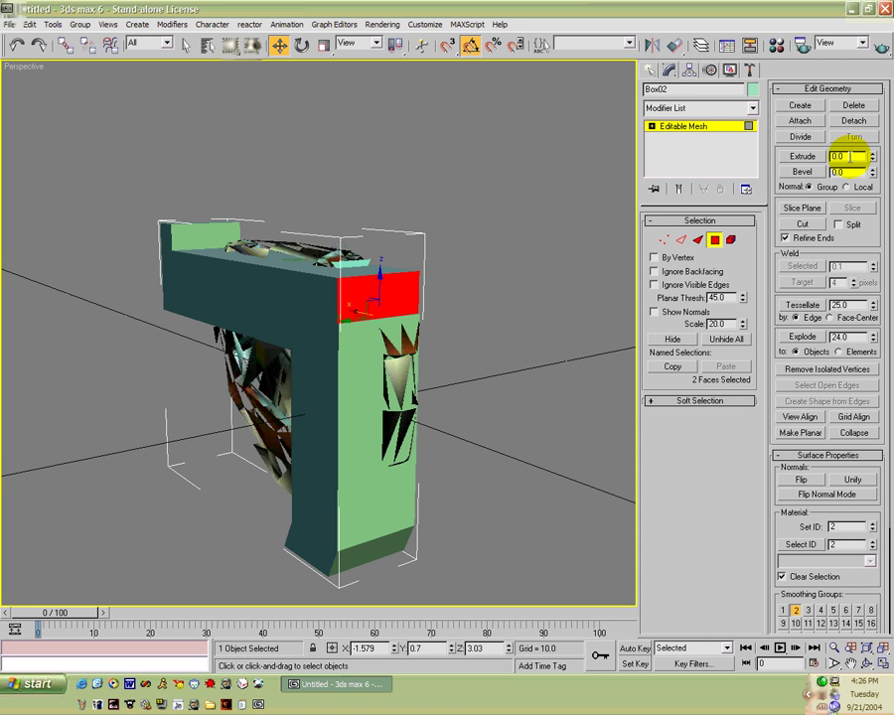
drag(850, 156, 795, 162)
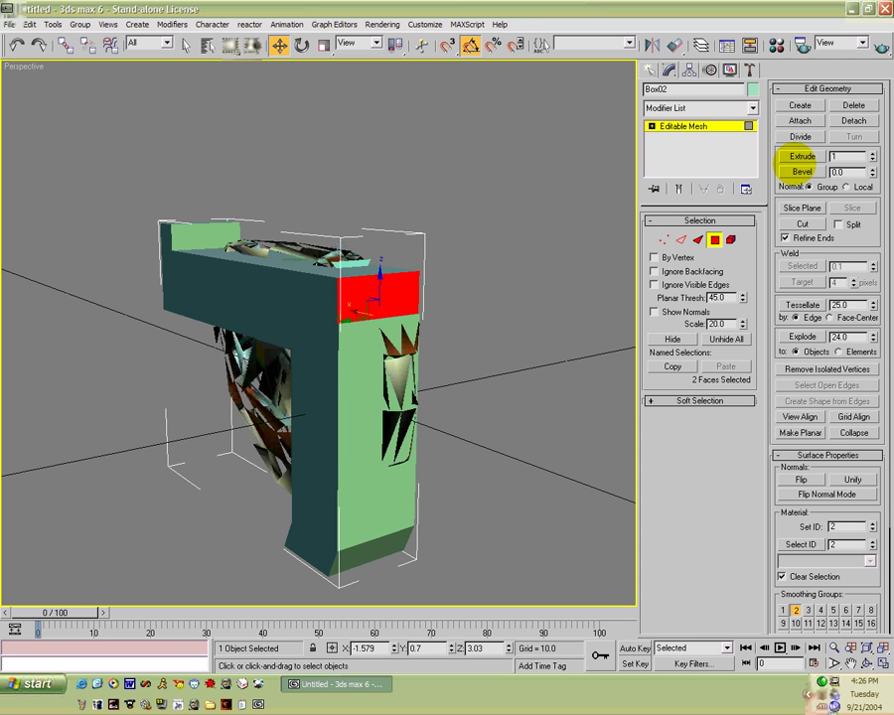
key(Return)
alt+middle_drag(415, 345, 502, 335)
click(528, 459)
Step: Extrude the barrel's front end polygon inward by 1 to form the muzzle recess and scale the recessed face down
alt+middle_drag(529, 462, 266, 351)
click(124, 376)
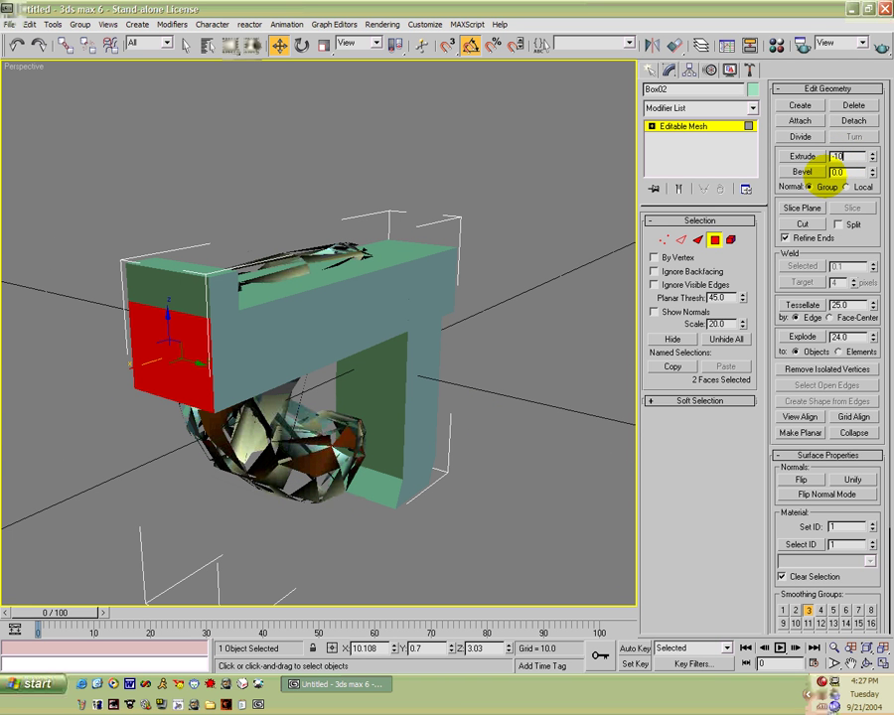
key(Return)
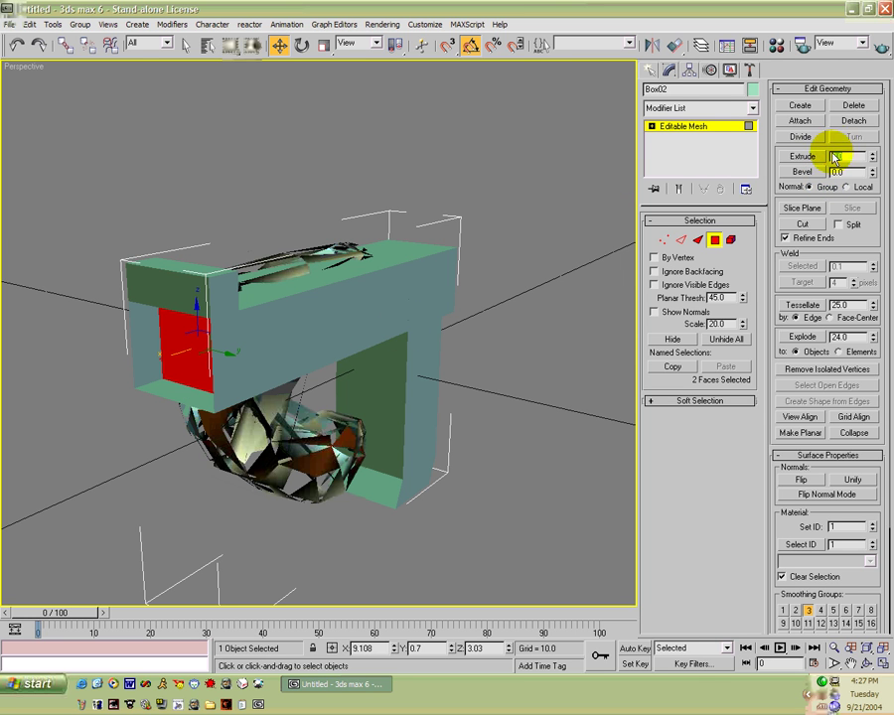
click(323, 45)
drag(196, 339, 197, 410)
click(286, 459)
alt+middle_drag(296, 463, 341, 429)
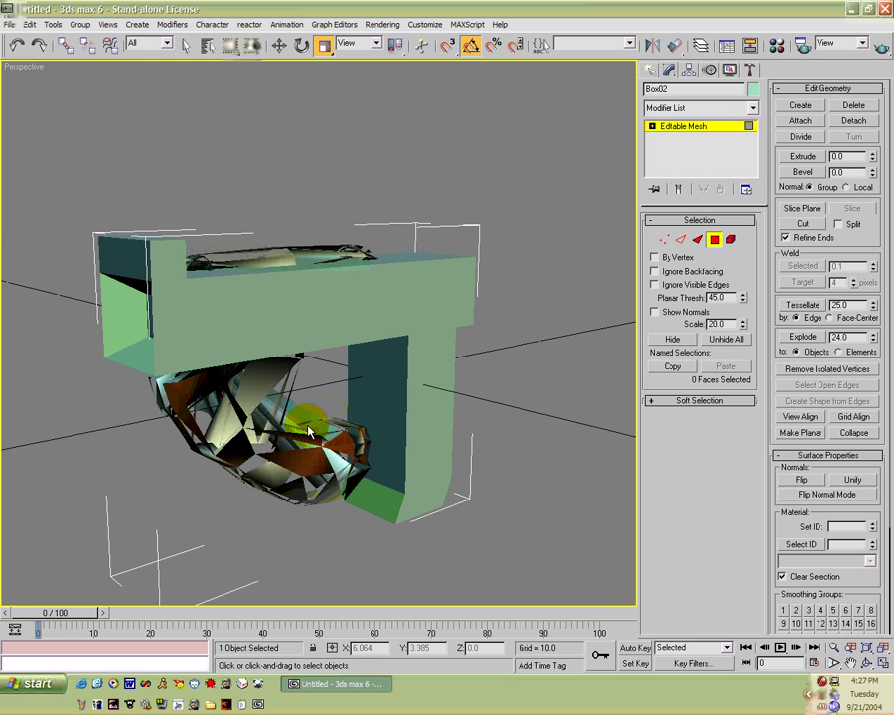
Step: Save the scene as test in the models folder of the Halo Custom Edition test weapon directory
key(ctrl+s)
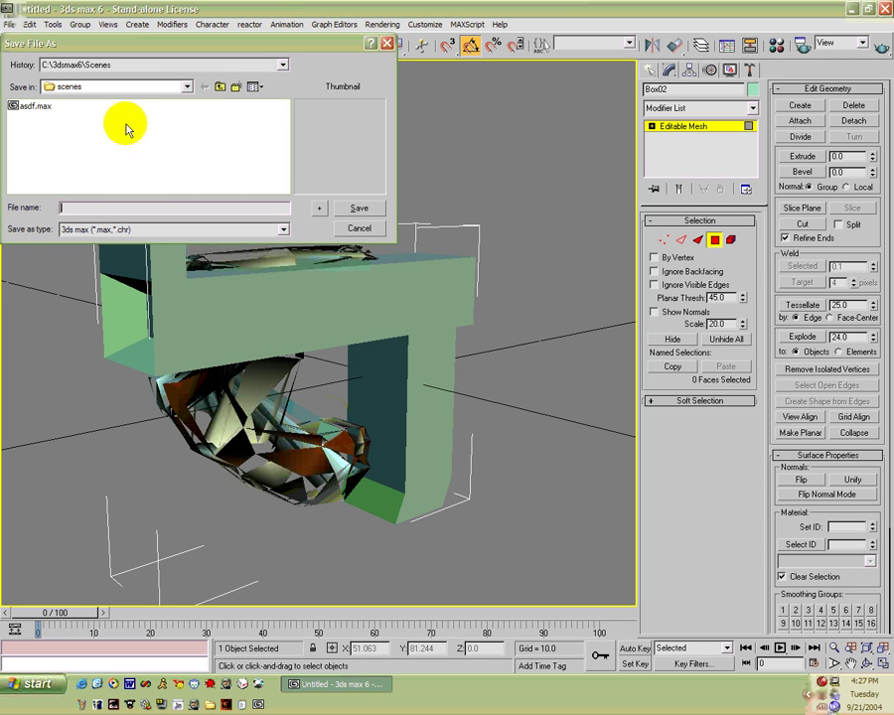
click(201, 65)
click(199, 86)
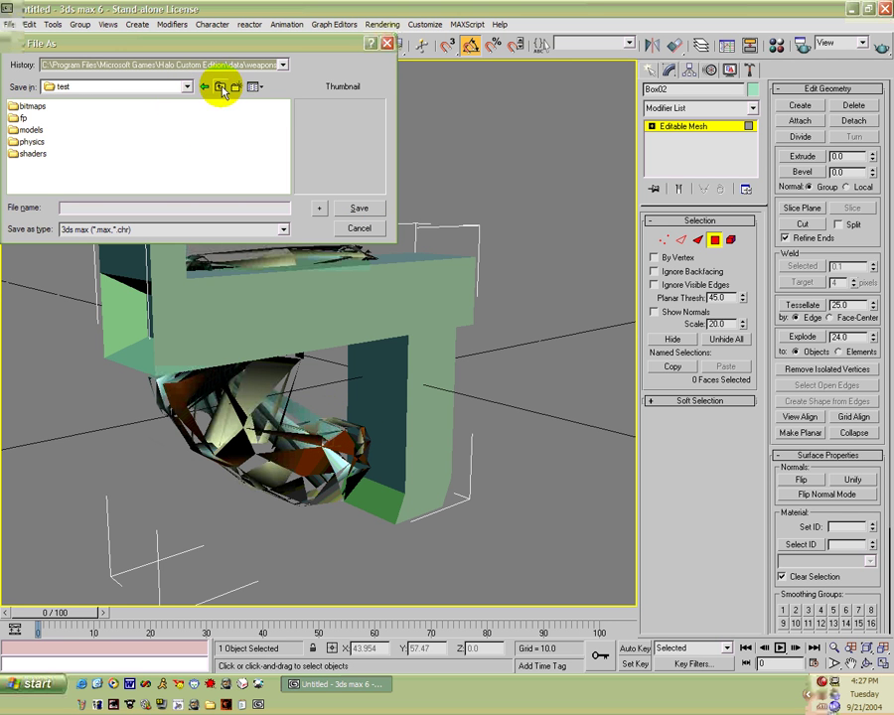
double_click(31, 130)
click(82, 208)
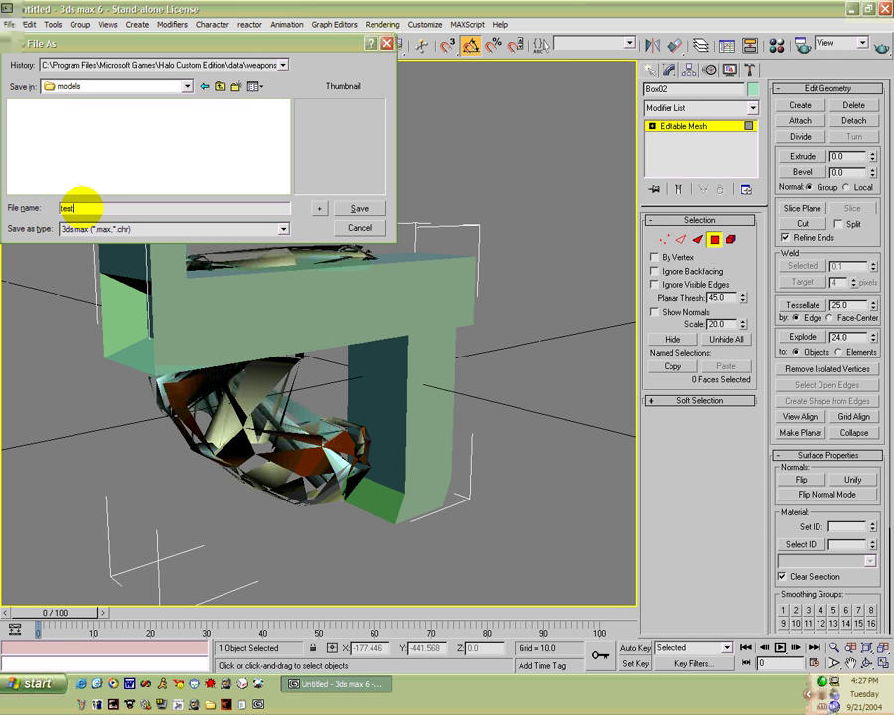
text(test)
key(Return)
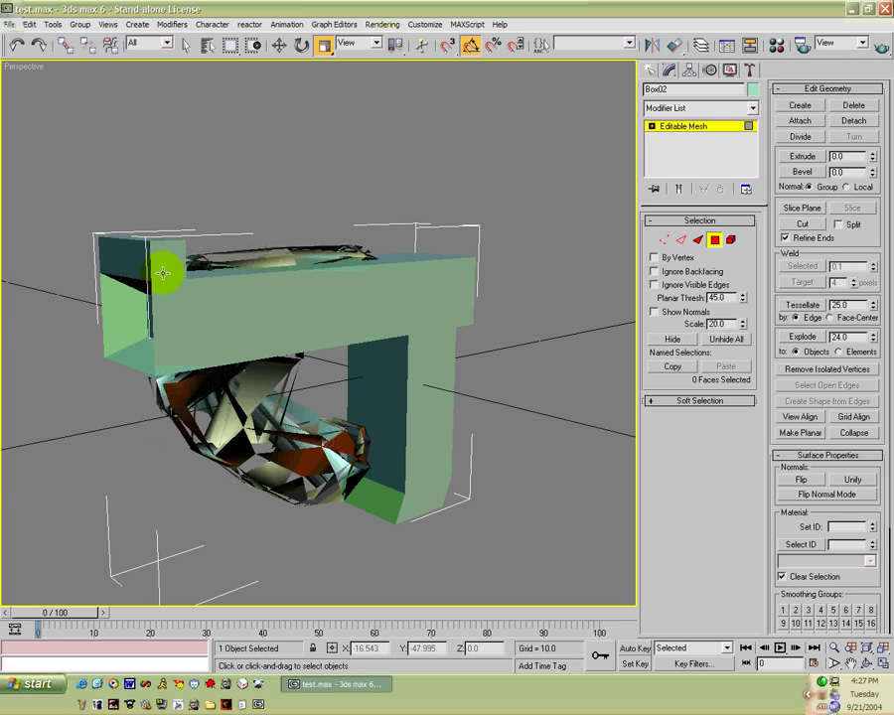
Step: Leave polygon editing and move the whole pistol along Y to about 0.09
alt+middle_drag(193, 313, 243, 357)
click(649, 70)
click(279, 45)
drag(409, 228, 379, 232)
alt+middle_drag(380, 231, 331, 197)
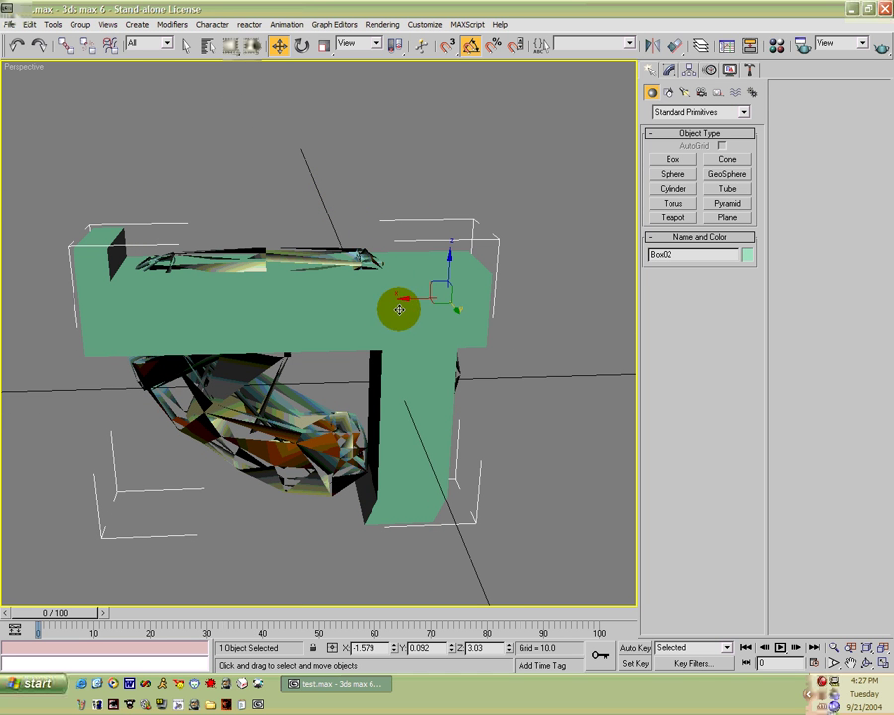
Step: Select the reference model parts Object01 through Object04 by name and delete them
right_click(527, 402)
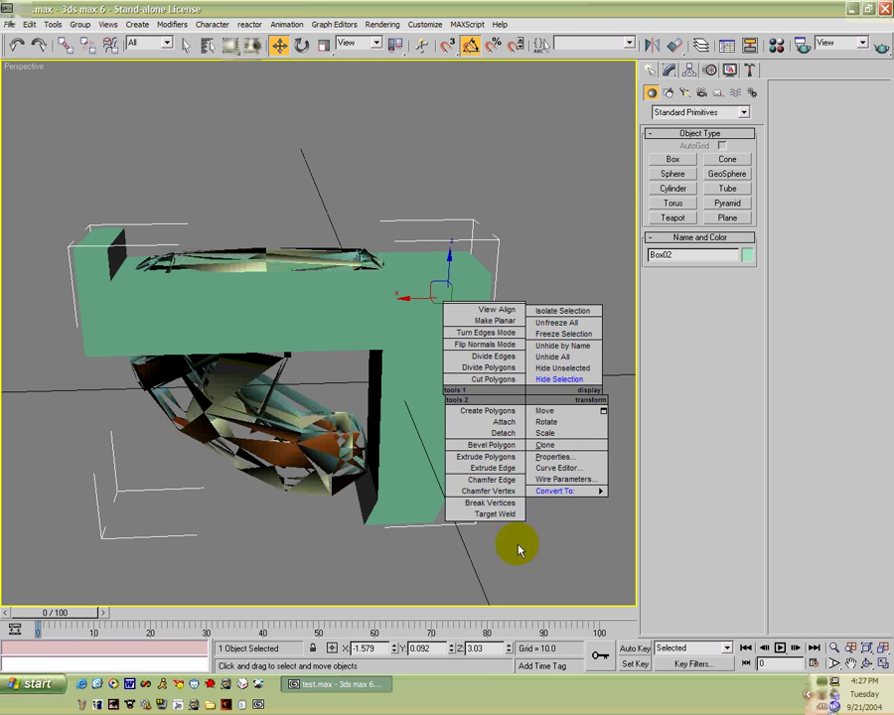
key(h)
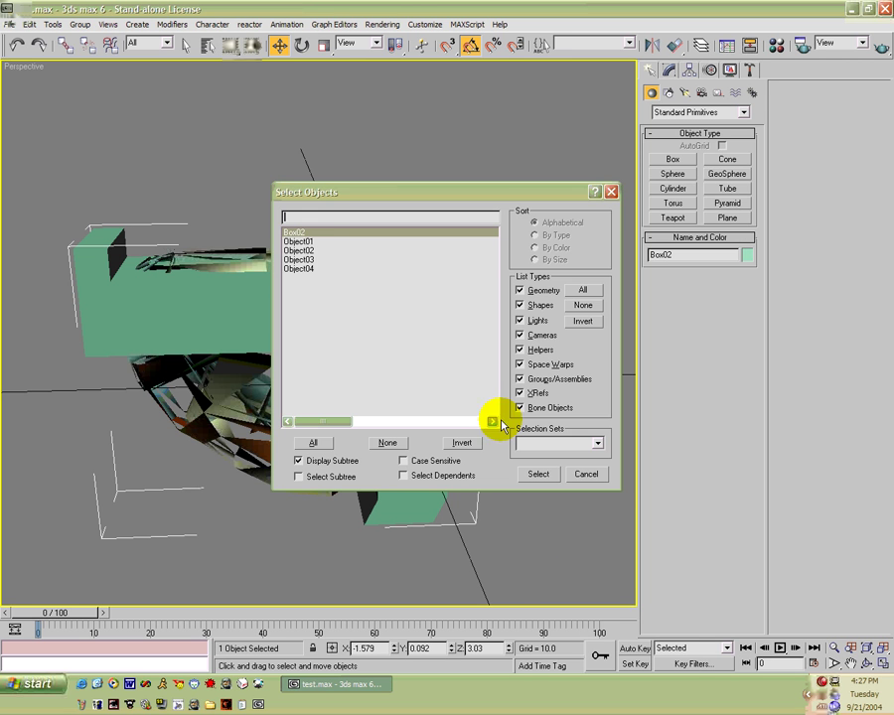
click(301, 242)
shift+click(323, 289)
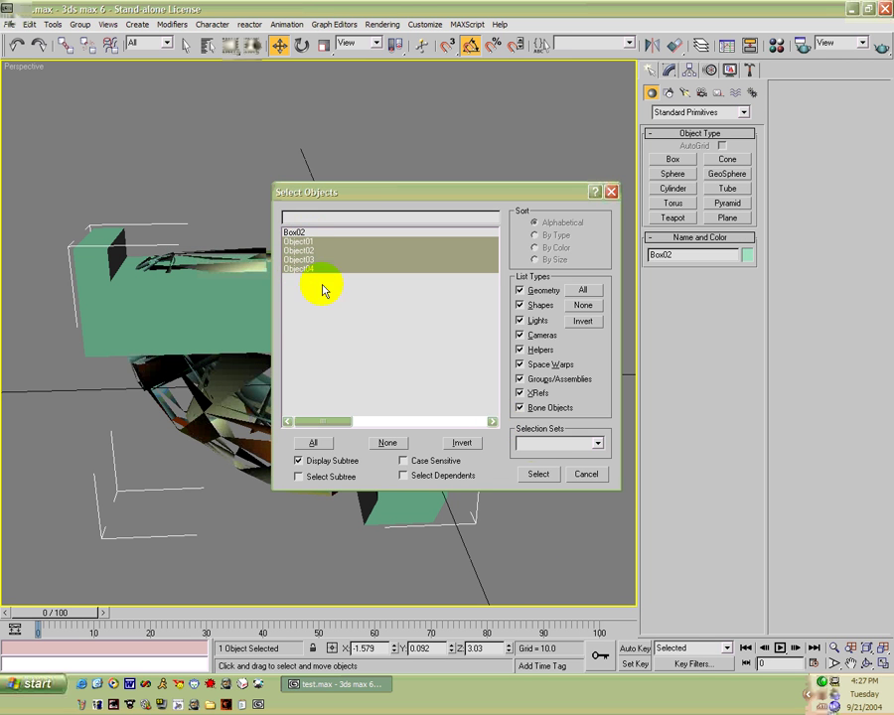
click(542, 475)
key(Delete)
Step: Rename the pistol object as test and unhide all hidden objects
click(443, 301)
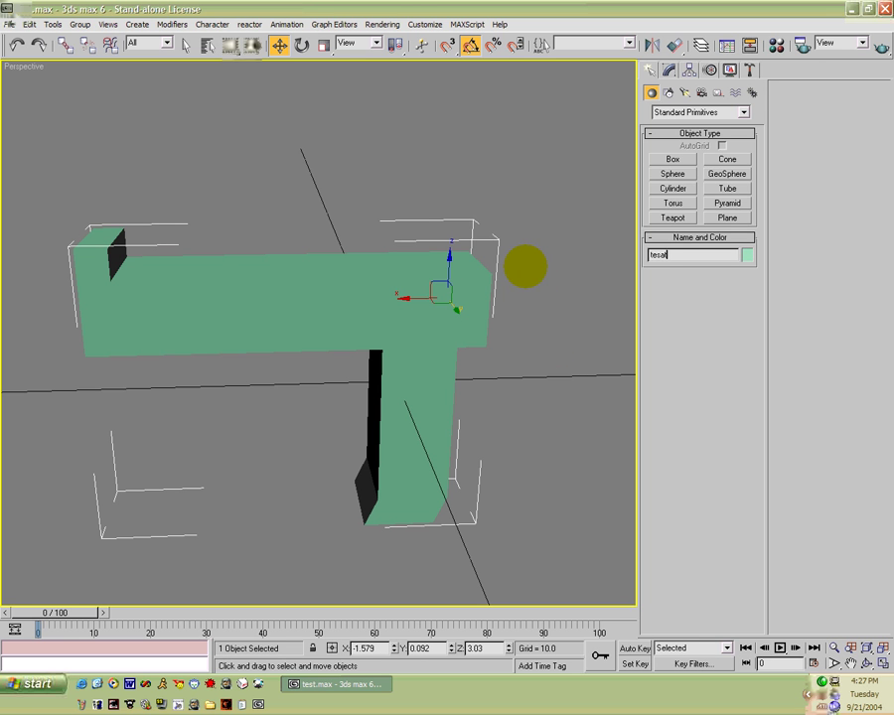
click(515, 374)
right_click(514, 373)
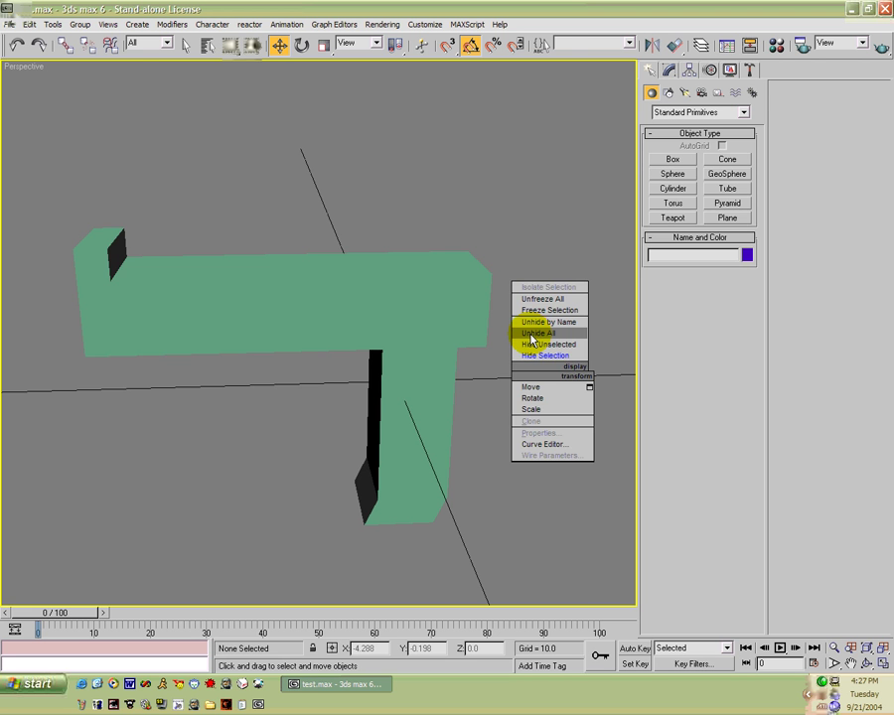
click(532, 336)
Step: Move the #left hand cyborg marker sphere back and up onto the pistol's grip
mouse_move(387, 414)
alt+middle_down()
mouse_move(405, 370)
mouse_move(393, 389)
alt+middle_up()
click(357, 464)
alt+middle_drag(378, 455, 373, 484)
drag(343, 484, 362, 483)
alt+middle_drag(362, 484, 301, 484)
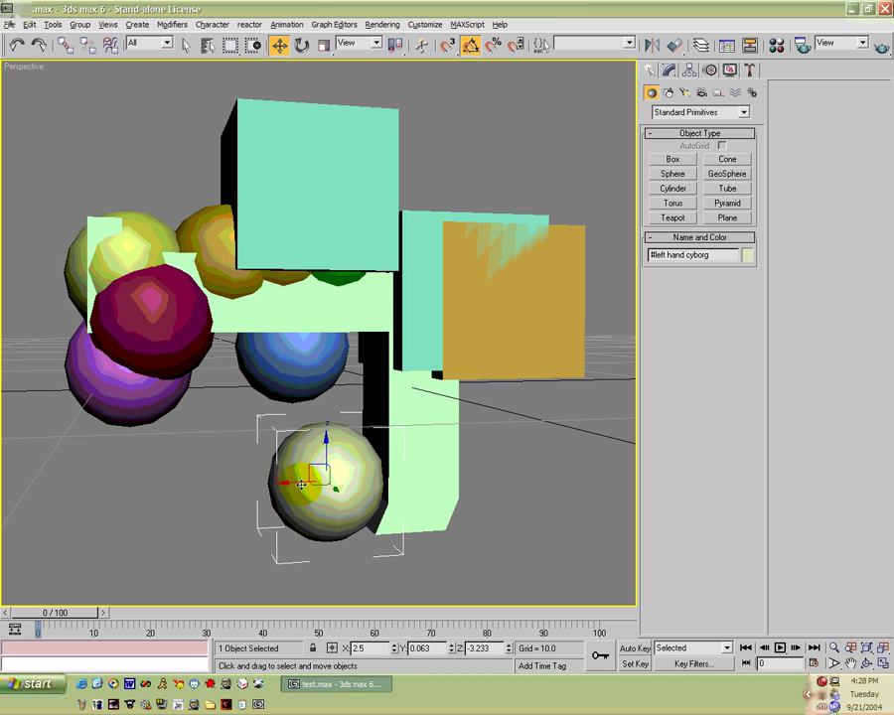
drag(315, 466, 394, 430)
mouse_move(394, 430)
alt+middle_down()
mouse_move(328, 413)
mouse_move(414, 437)
mouse_move(404, 433)
alt+middle_up()
mouse_move(403, 433)
mouse_down()
mouse_move(330, 430)
mouse_move(399, 423)
mouse_up()
mouse_move(399, 423)
alt+middle_down()
mouse_move(342, 421)
mouse_move(279, 401)
mouse_move(339, 426)
mouse_move(416, 422)
alt+middle_up()
Step: Rename the purple marker sphere at the barrel's front as #primary trigger
click(294, 384)
alt+middle_drag(318, 413, 299, 349)
click(250, 390)
click(711, 254)
key(BackSpace)
key(BackSpace)
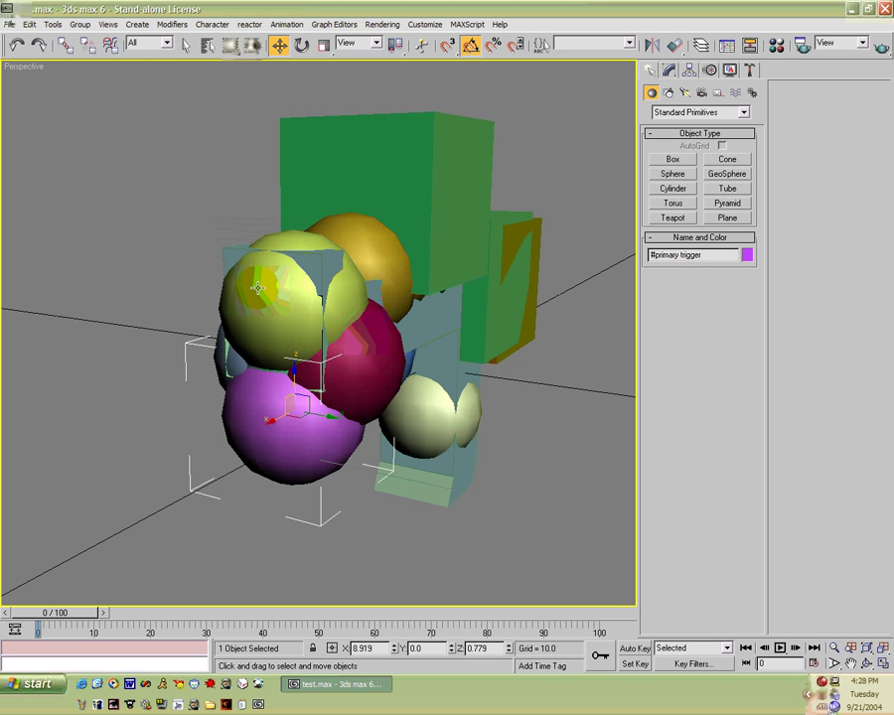
Step: Raise the purple #primary trigger marker by about 2.09 along Z to the muzzle and place the yellow one with it
ctrl+click(257, 287)
click(448, 522)
click(279, 295)
alt+middle_drag(297, 329, 360, 355)
drag(430, 293, 521, 290)
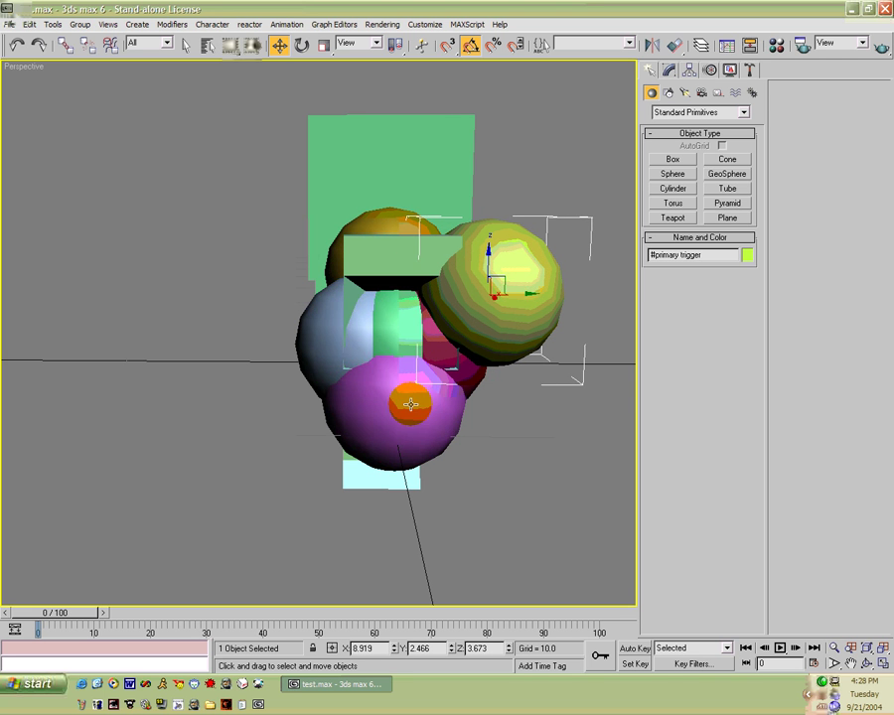
click(410, 405)
drag(399, 377, 397, 288)
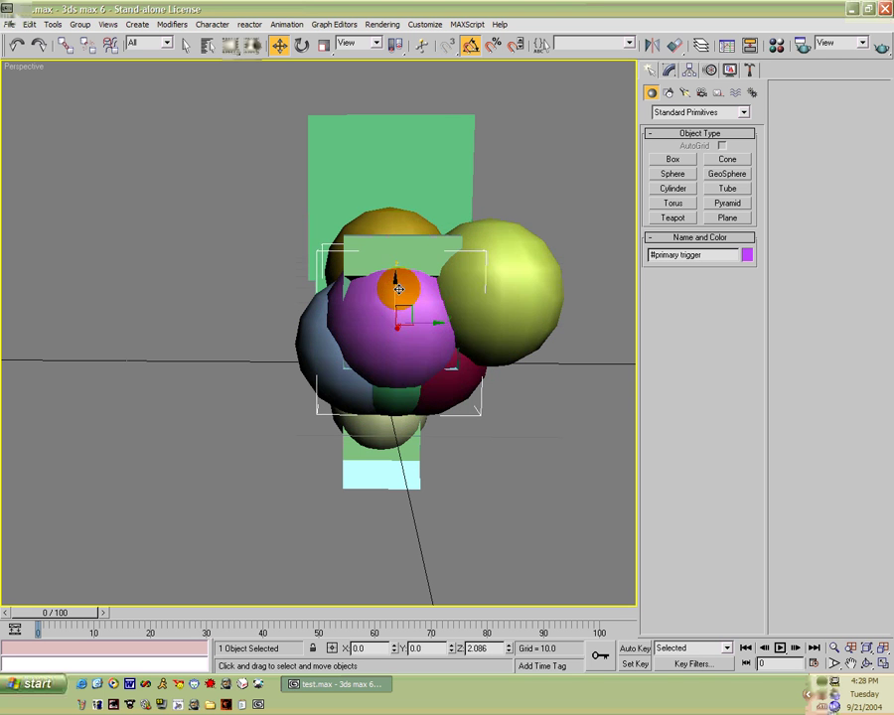
click(507, 284)
drag(484, 269, 427, 319)
Step: Center the #secondary trigger flare1 and #secondary trigger flare2 markers along Y at the barrel's front
click(467, 340)
alt+middle_drag(498, 351, 526, 354)
ctrl+click(305, 350)
mouse_move(396, 361)
alt+middle_down()
mouse_move(516, 369)
mouse_move(390, 381)
alt+middle_up()
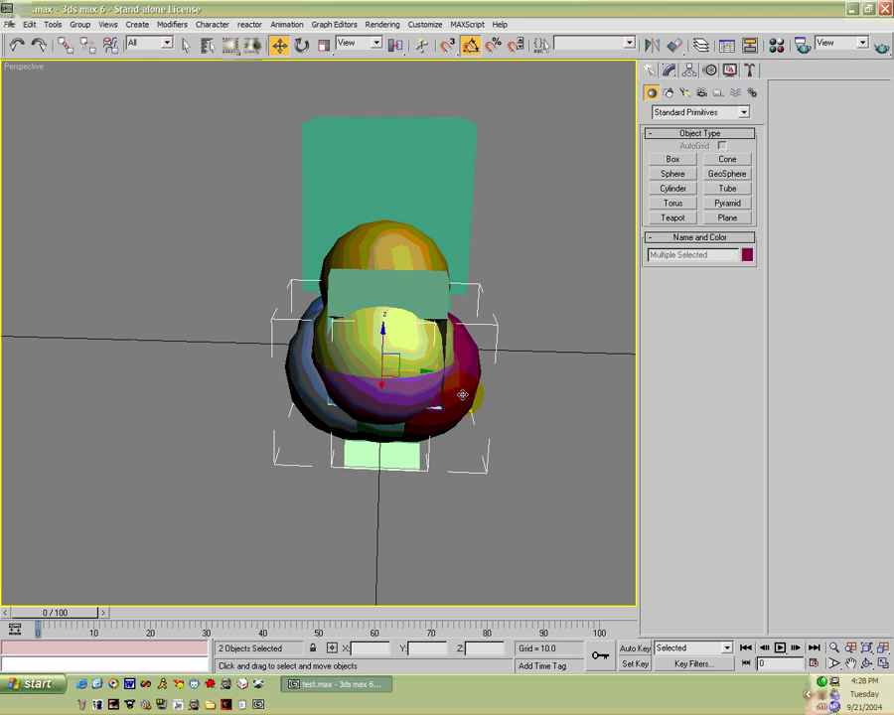
click(301, 373)
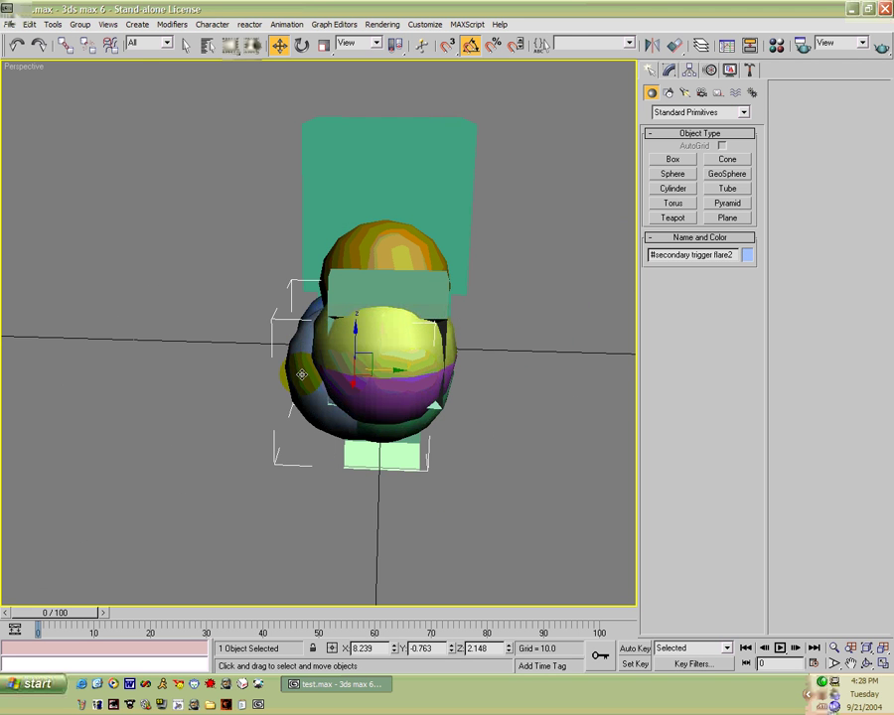
drag(396, 371, 428, 371)
alt+middle_drag(383, 378, 352, 385)
Step: Select the #secondary trigger marker by name and raise it along Z above the barrel's front end
click(334, 357)
click(399, 289)
alt+middle_drag(399, 289, 323, 310)
click(323, 363)
alt+middle_drag(323, 363, 320, 393)
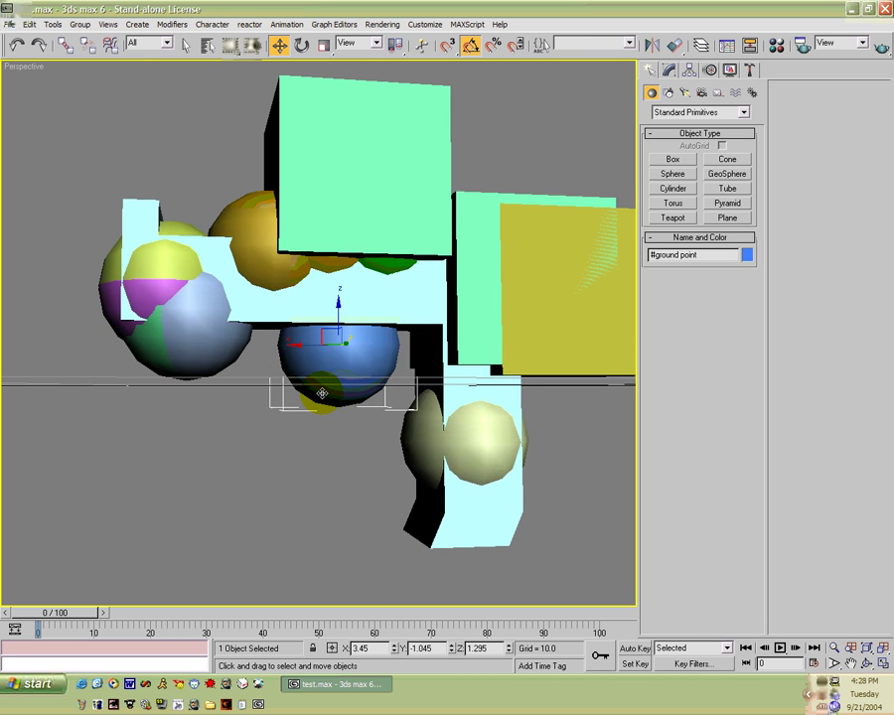
key(h)
double_click(329, 284)
alt+middle_drag(330, 284, 283, 278)
drag(283, 270, 281, 213)
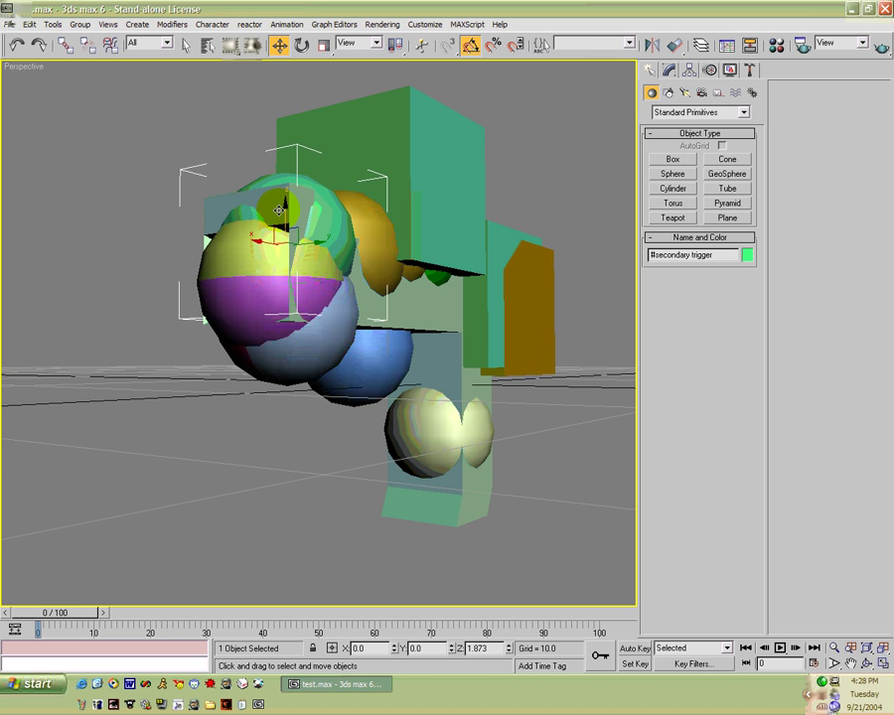
drag(282, 206, 284, 170)
alt+middle_drag(284, 171, 303, 318)
Step: Link the test pistol object to frame gun as its parent
middle_drag(399, 331, 357, 367)
scroll(344, 379, down, 3)
click(507, 496)
click(398, 488)
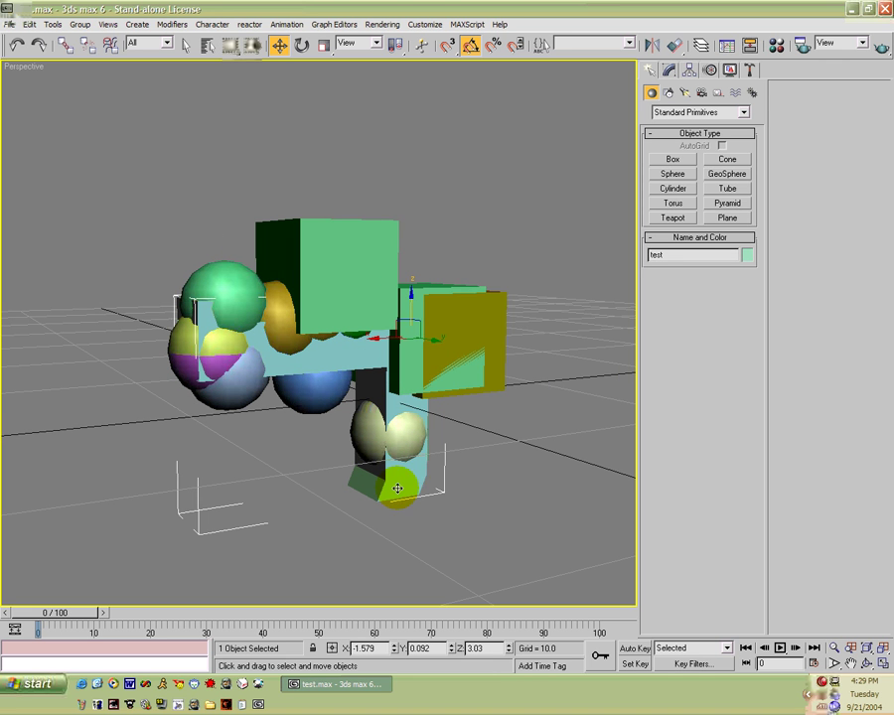
click(187, 45)
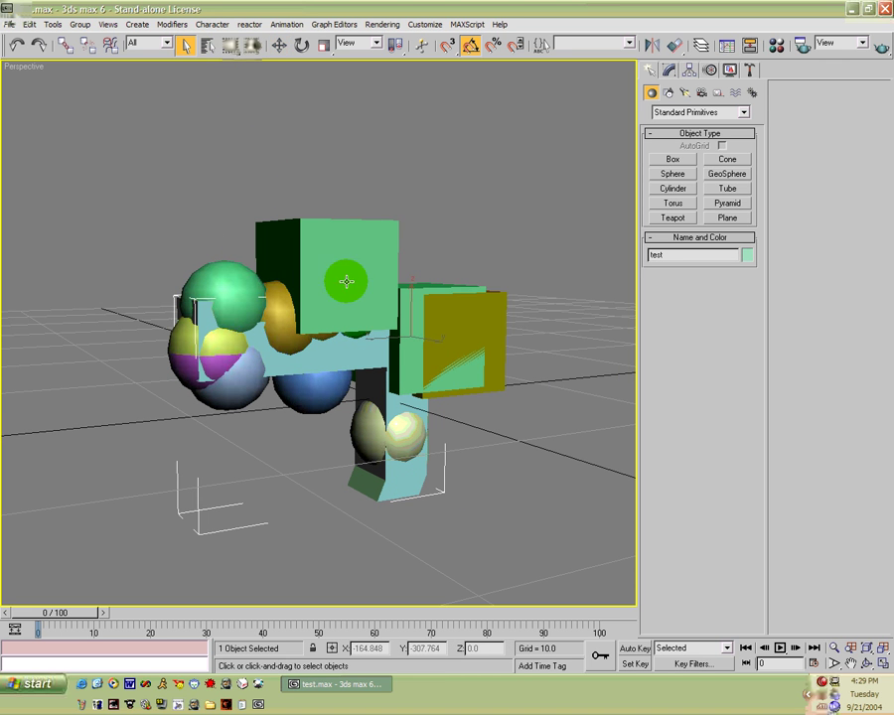
click(65, 45)
key(h)
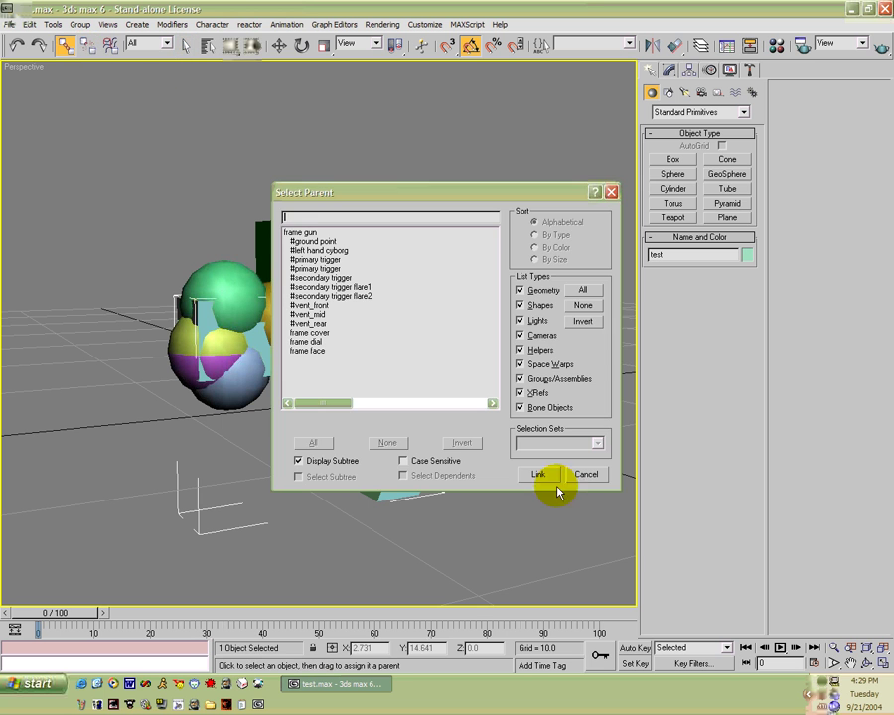
double_click(319, 261)
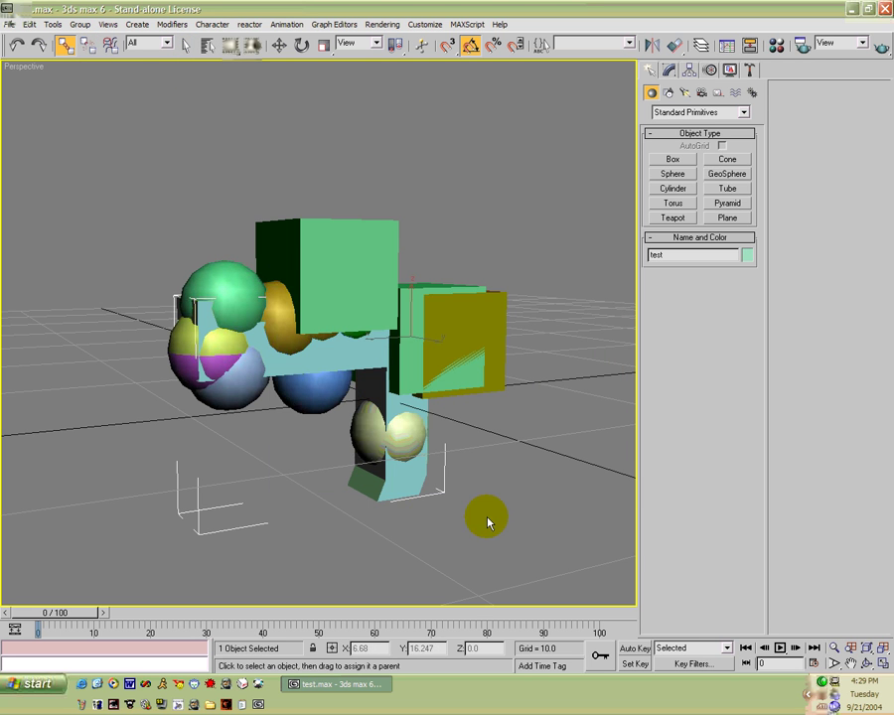
key(h)
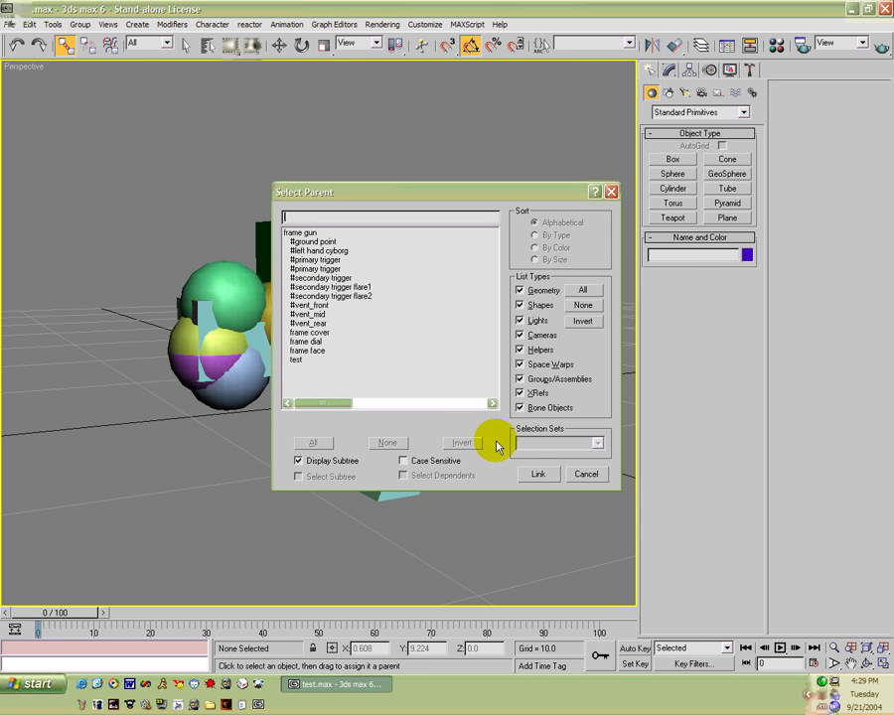
click(537, 474)
click(186, 46)
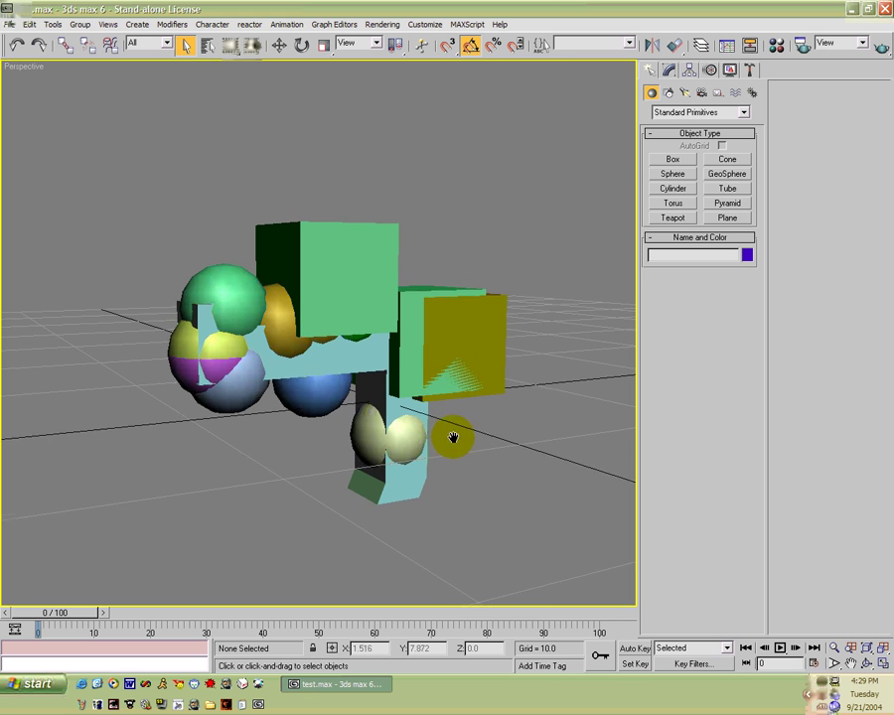
Step: Select frame gun and all its markers and frame parts by name, except test, and hide them
key(h)
click(298, 233)
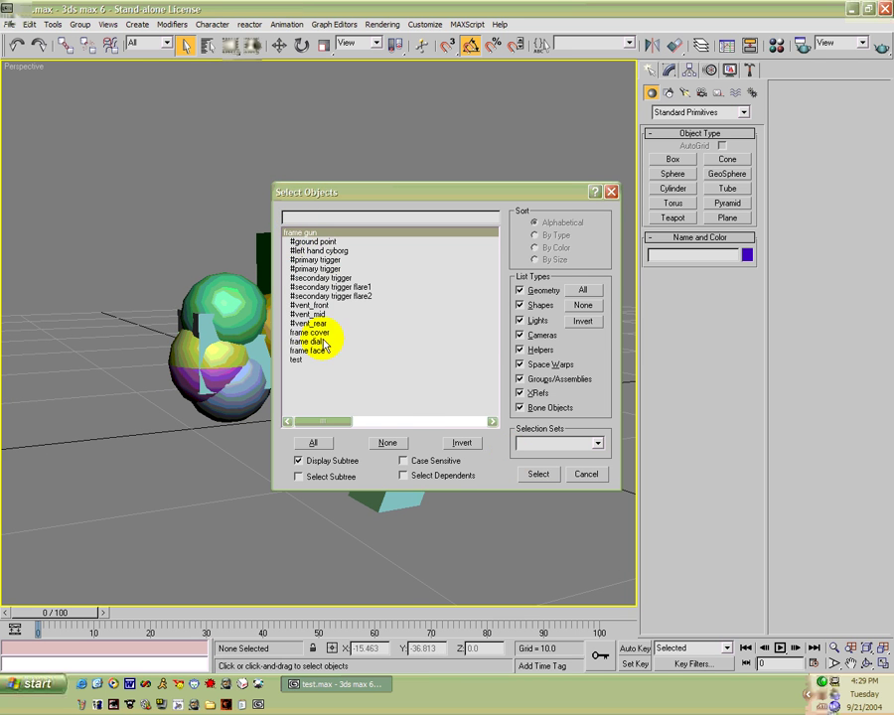
shift+click(387, 350)
click(538, 474)
right_click(534, 479)
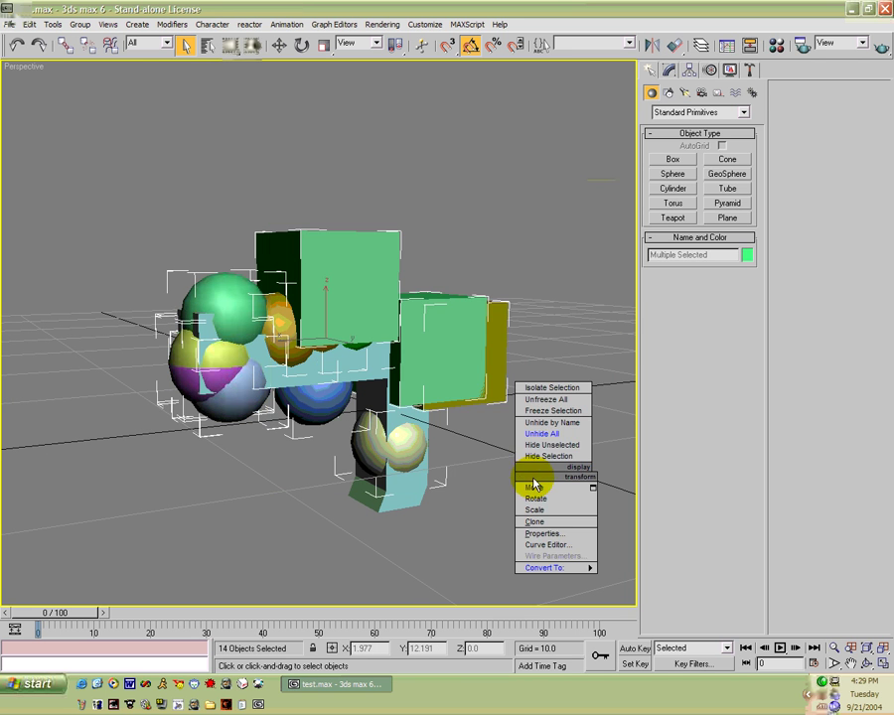
click(538, 470)
Step: Select all polygons of the test mesh, set their material ID to 1 and auto smooth them at 45
click(384, 360)
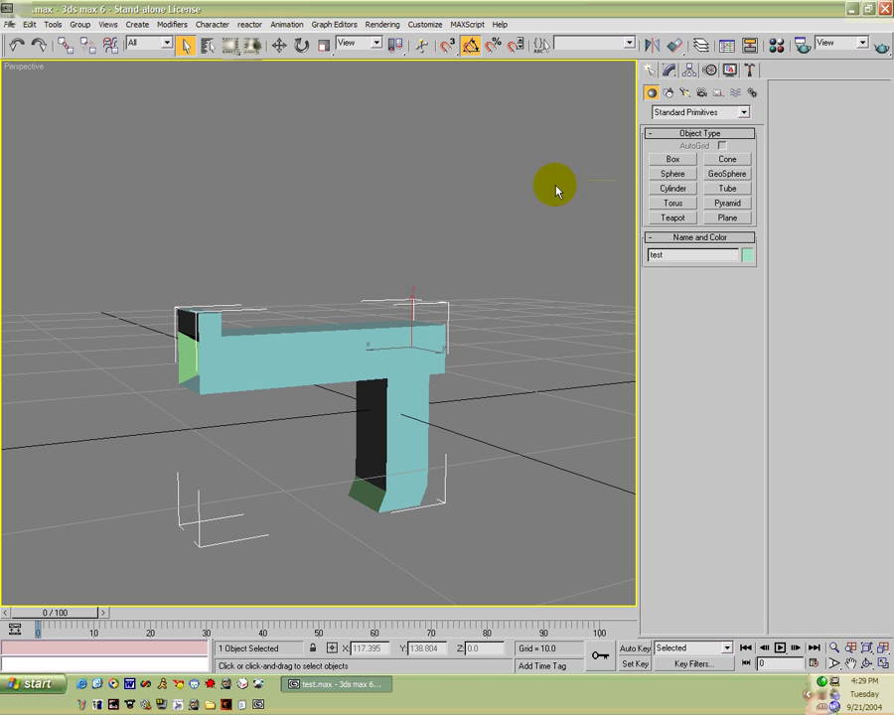
click(671, 70)
click(714, 239)
key(ctrl+a)
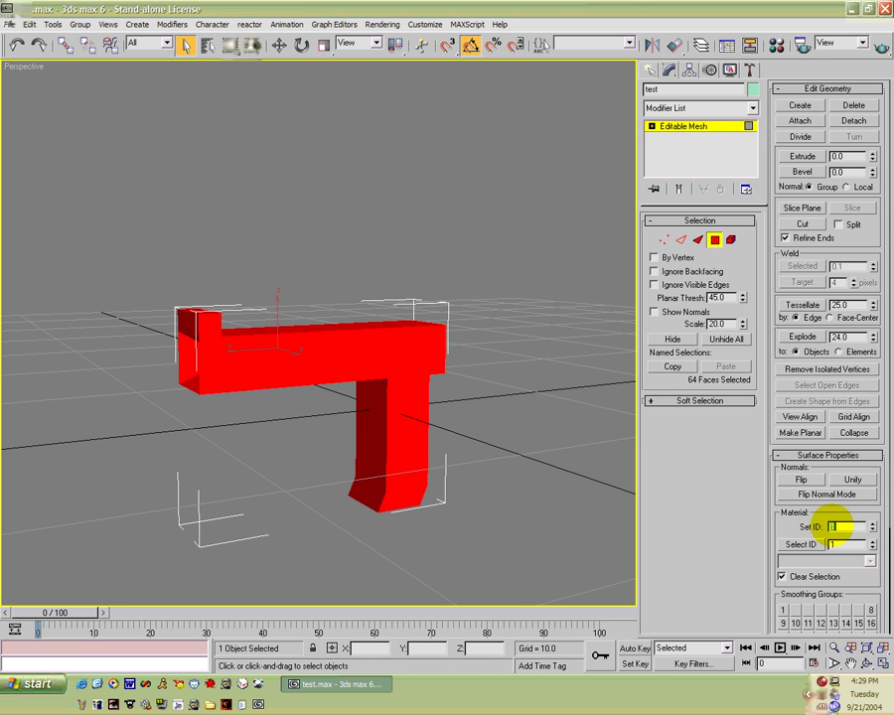
scroll(822, 544, down, 3)
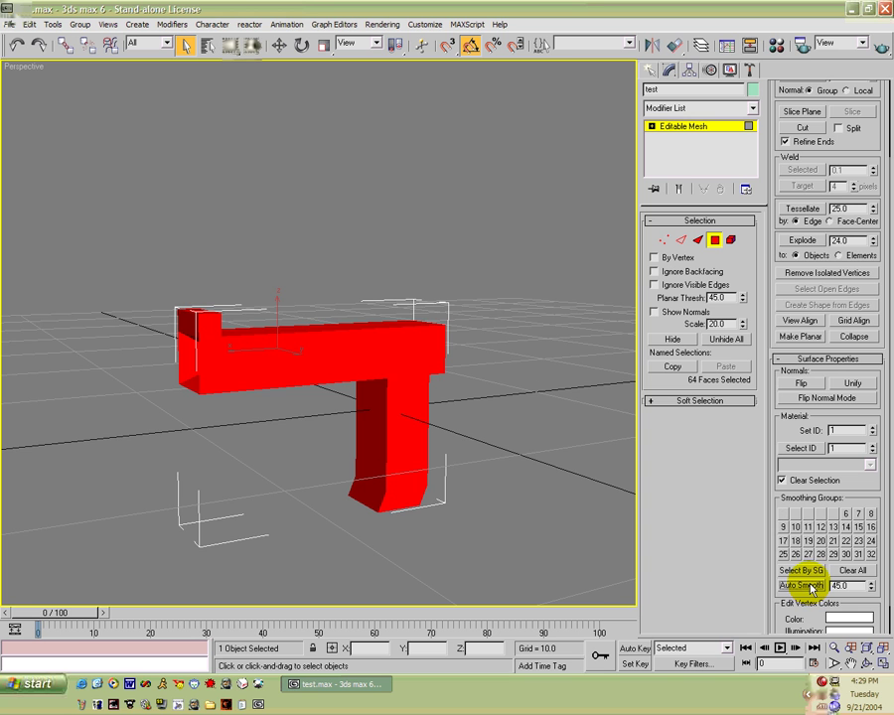
click(811, 586)
mouse_move(425, 463)
alt+middle_down()
mouse_move(415, 449)
mouse_move(379, 496)
mouse_move(468, 471)
mouse_move(456, 474)
alt+middle_up()
click(497, 509)
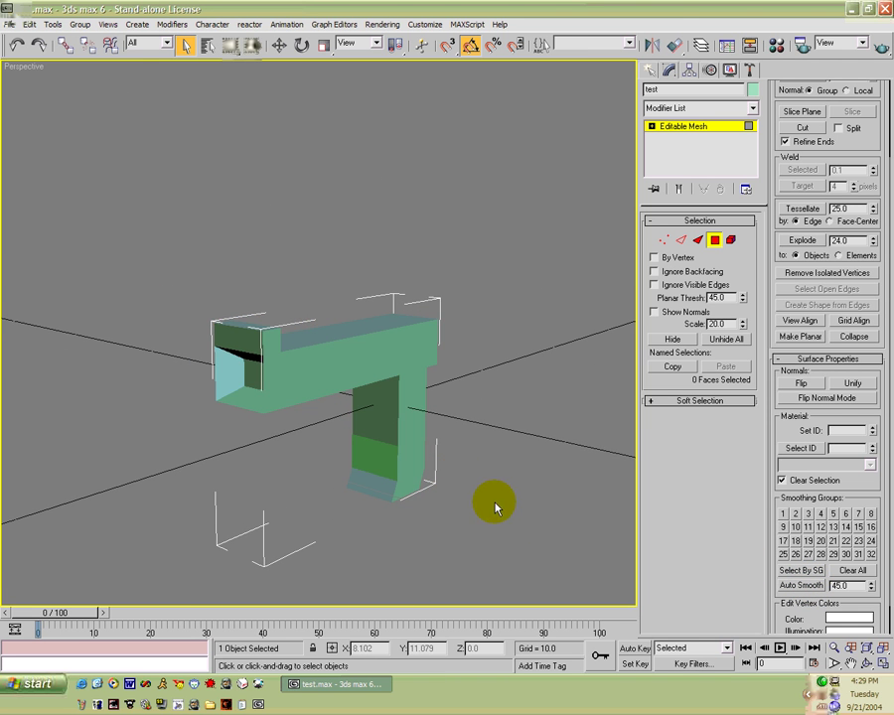
Step: Change the first material slot to a Multi/Sub-Object material named test, discarding the old material
key(m)
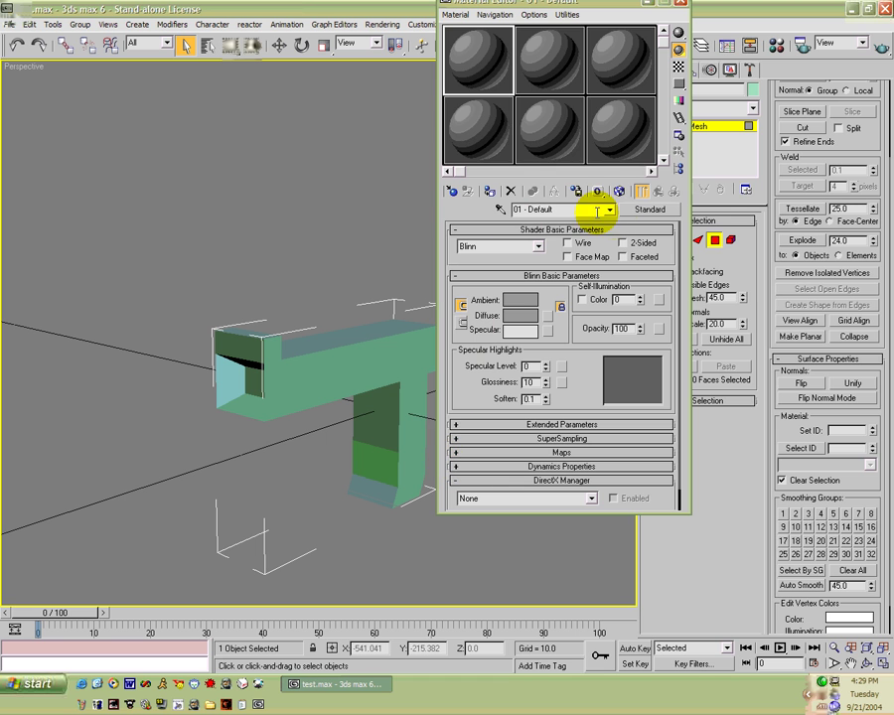
click(648, 211)
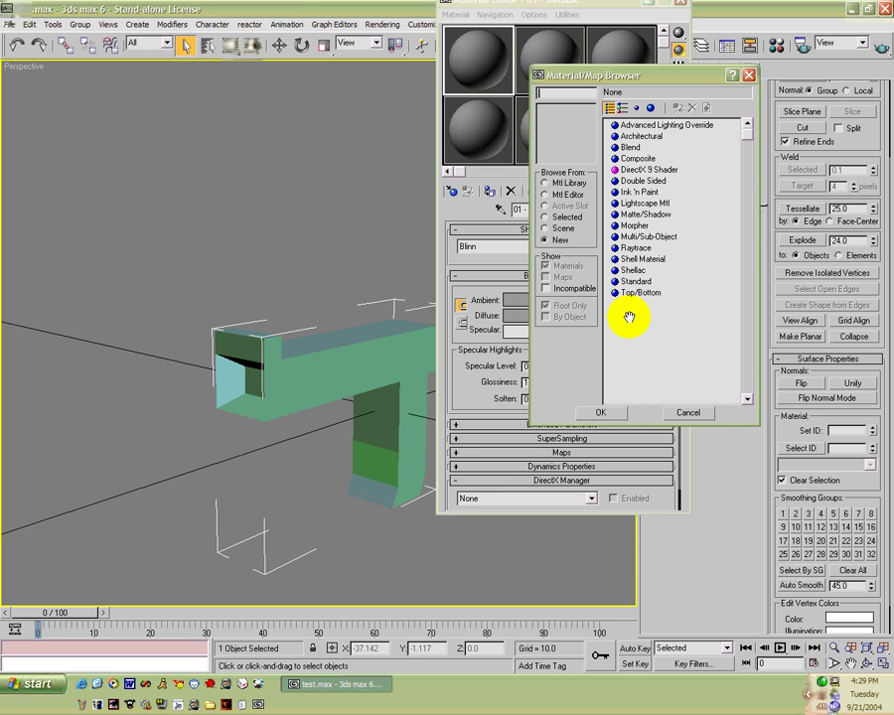
double_click(658, 237)
click(504, 240)
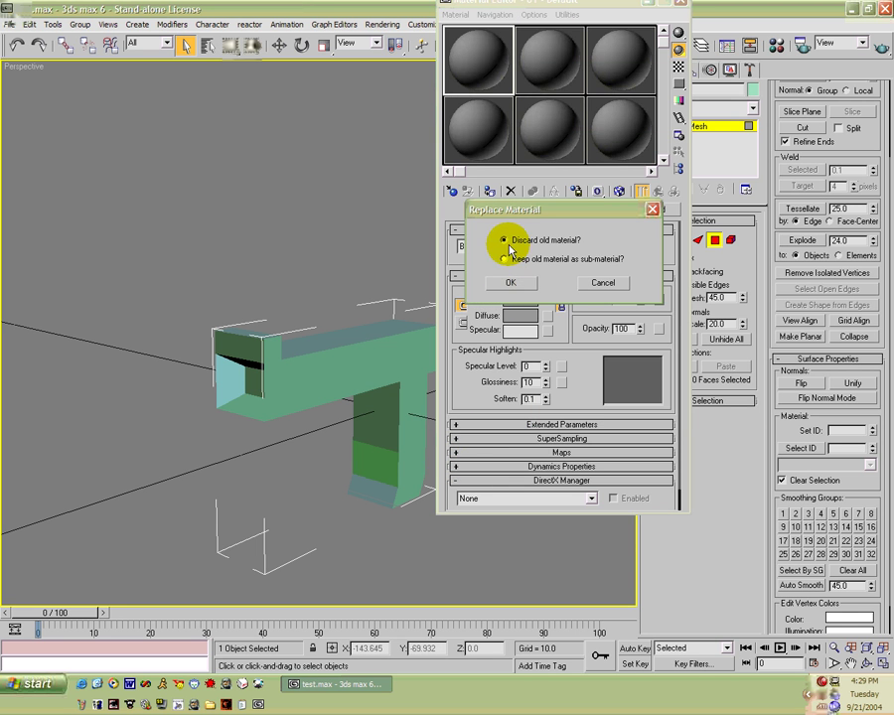
click(512, 282)
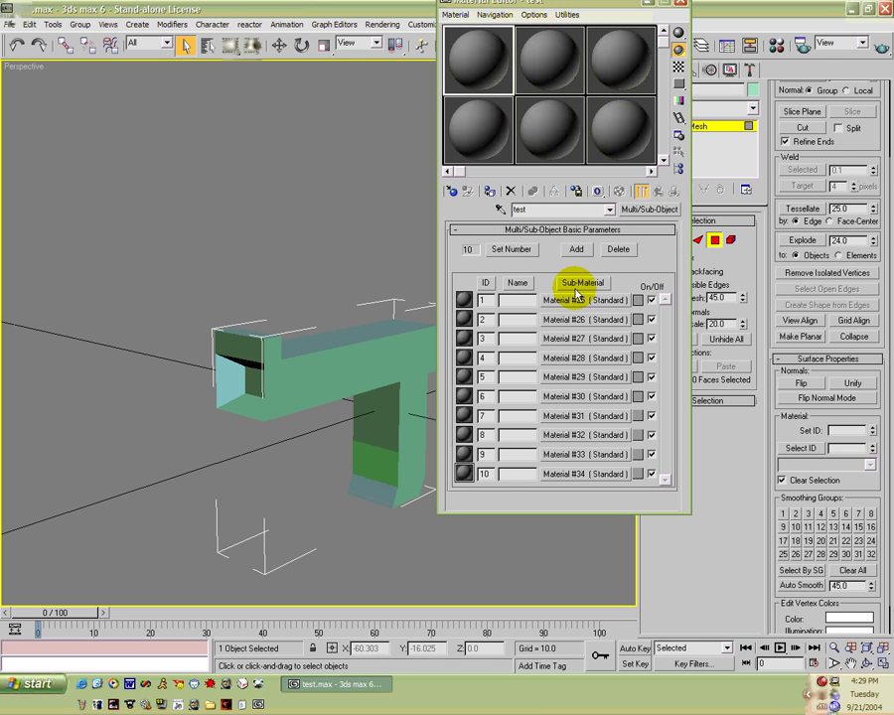
Step: Delete the extra sub-materials of the test material so only the one with ID 1 remains
click(617, 249)
click(618, 249)
click(618, 249)
click(617, 250)
click(618, 249)
click(618, 250)
click(618, 249)
click(617, 249)
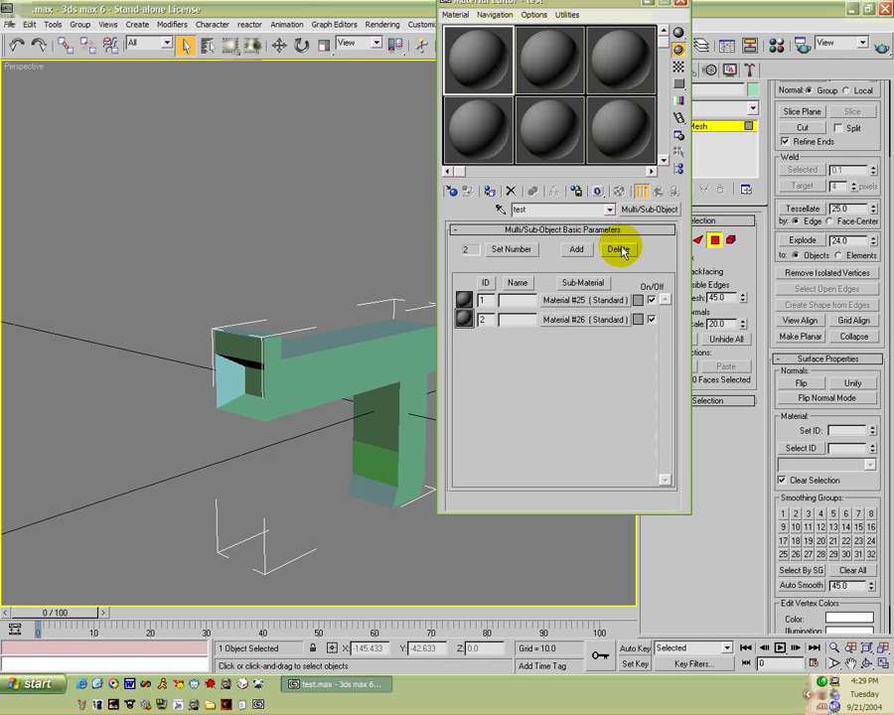
click(618, 249)
Step: Name the remaining sub-material test_metal and load test_metal.tif from the weapon's bitmaps folder as its diffuse bitmap
click(546, 299)
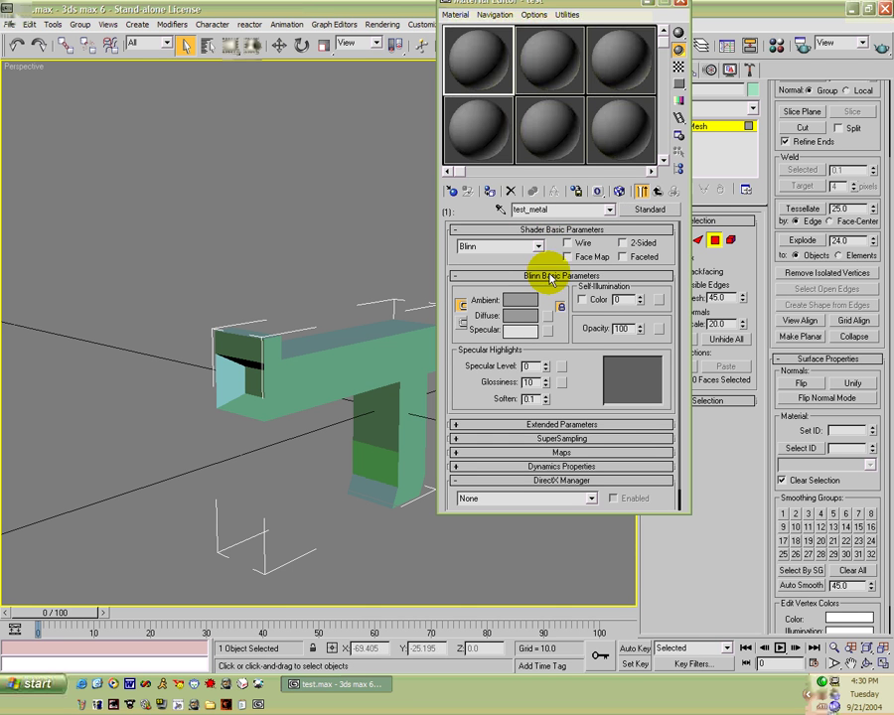
click(547, 316)
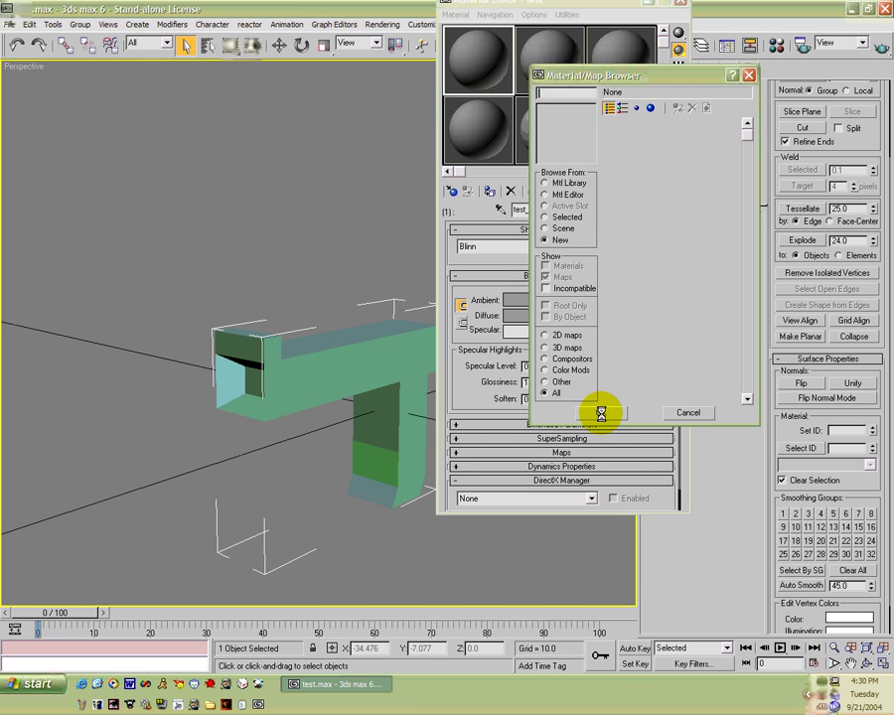
double_click(622, 125)
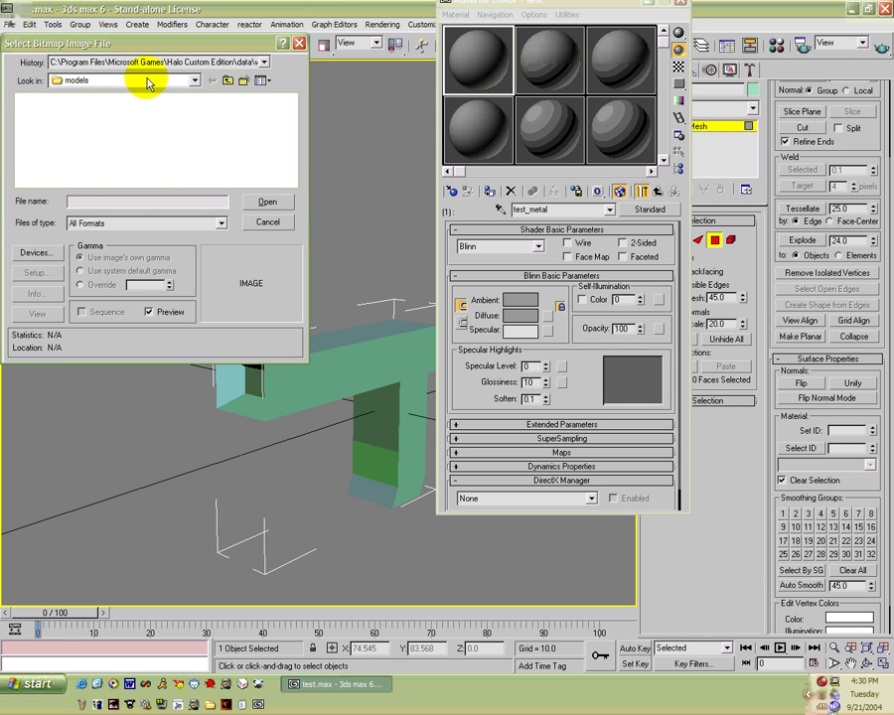
click(218, 63)
click(217, 77)
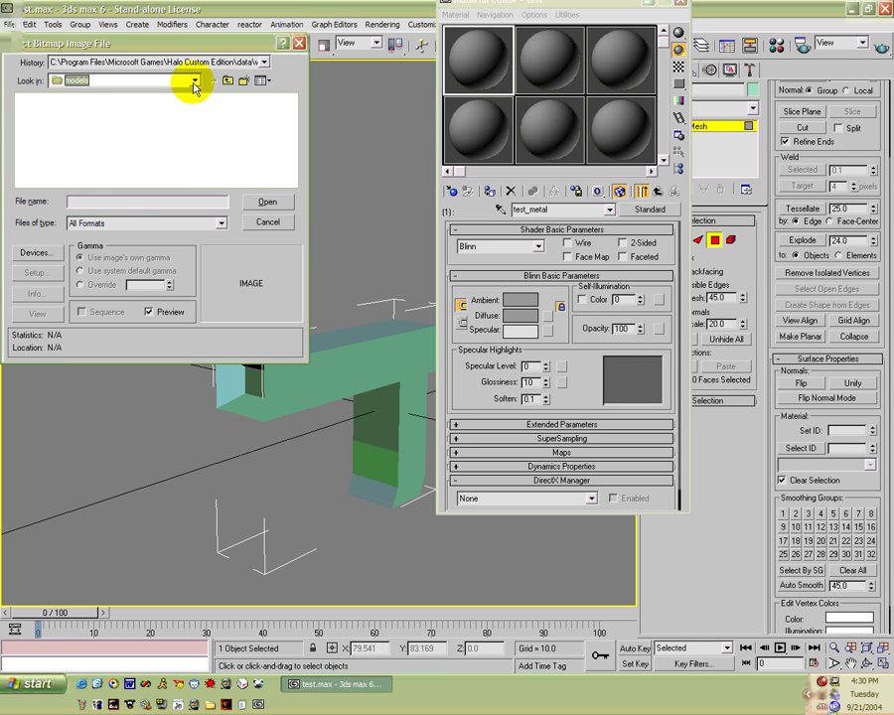
click(195, 82)
click(183, 80)
click(227, 81)
click(29, 103)
double_click(30, 104)
click(40, 97)
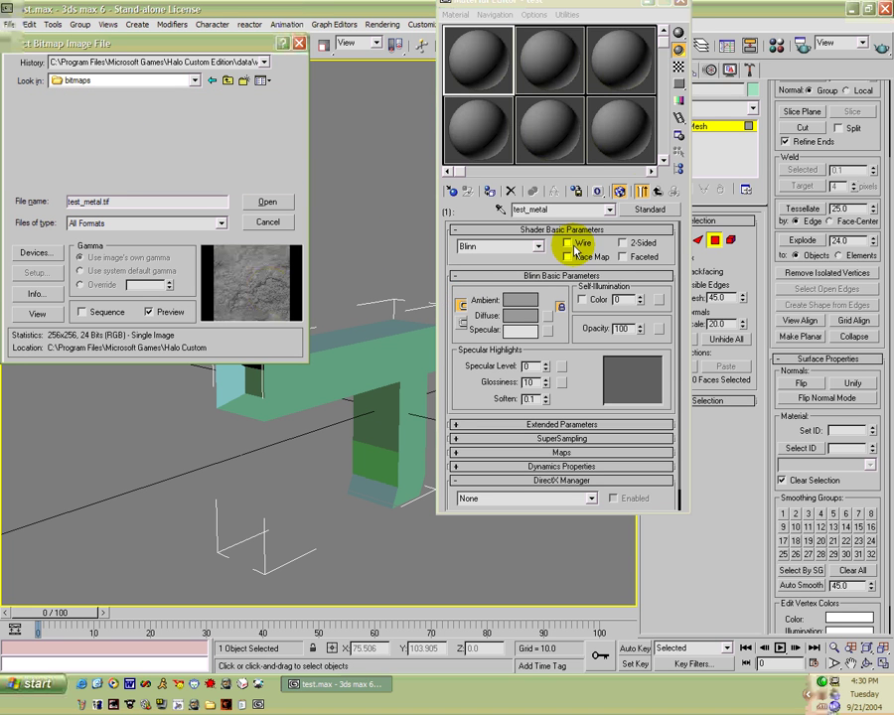
key(Return)
Step: Return to the parent test material, assign it to the selected pistol mesh and close the material editor
click(655, 192)
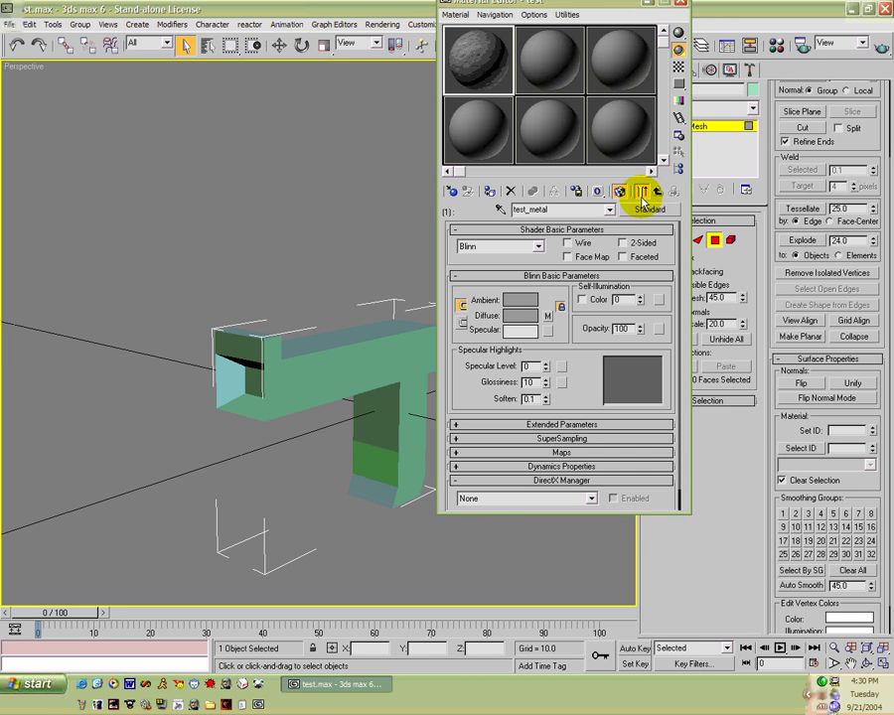
click(655, 191)
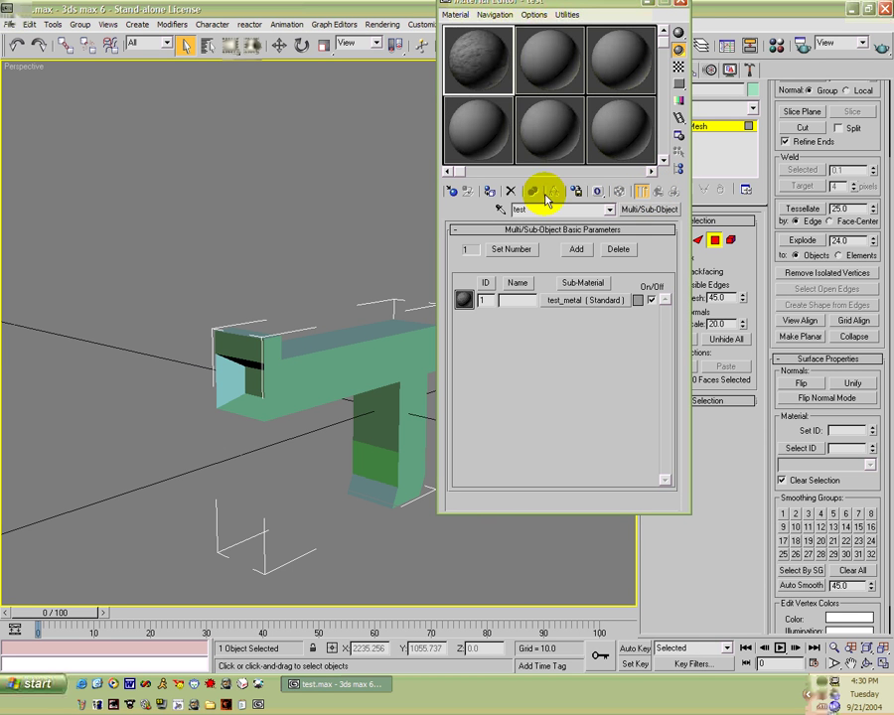
click(488, 192)
click(679, 5)
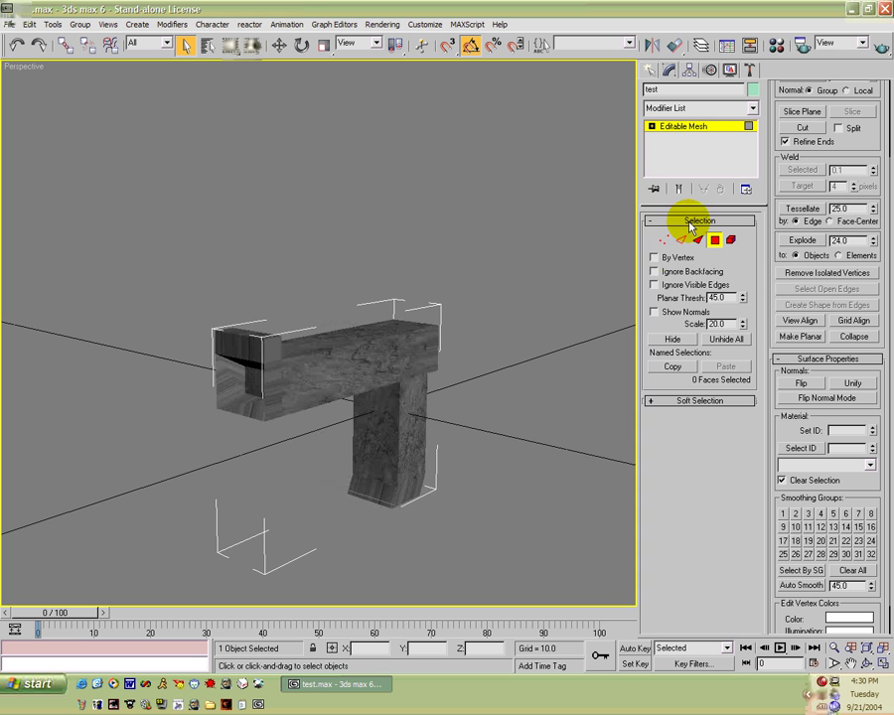
Step: Select all polygons of the pistol mesh and apply a UVW Map modifier
key(ctrl+a)
click(753, 109)
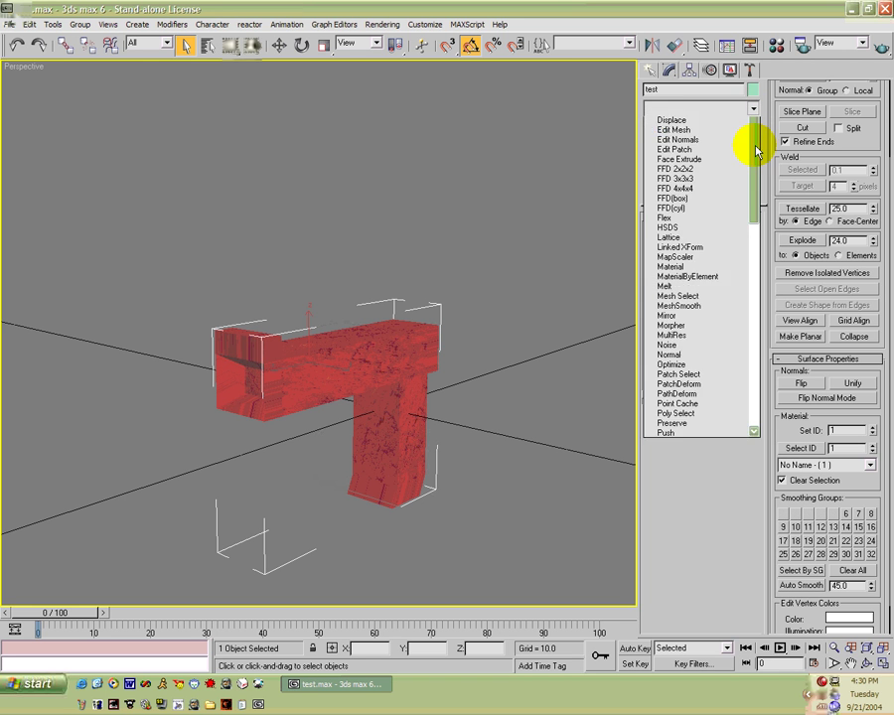
scroll(742, 343, down, 4)
click(674, 592)
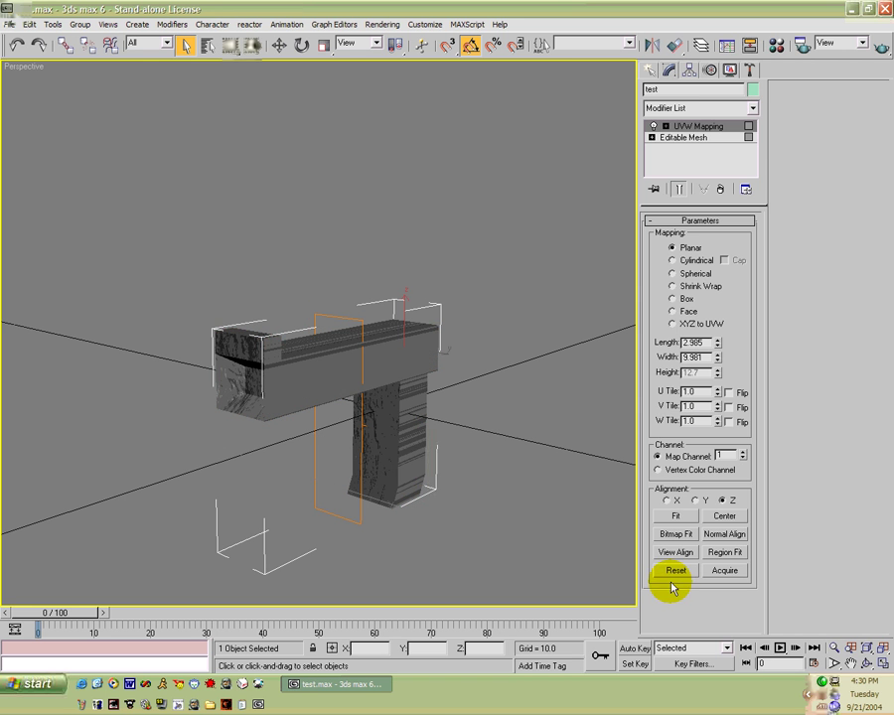
Step: Set the UVW mapping to Box with U Tile 2 and V Tile 2
click(672, 298)
click(693, 391)
text(2)
key(Return)
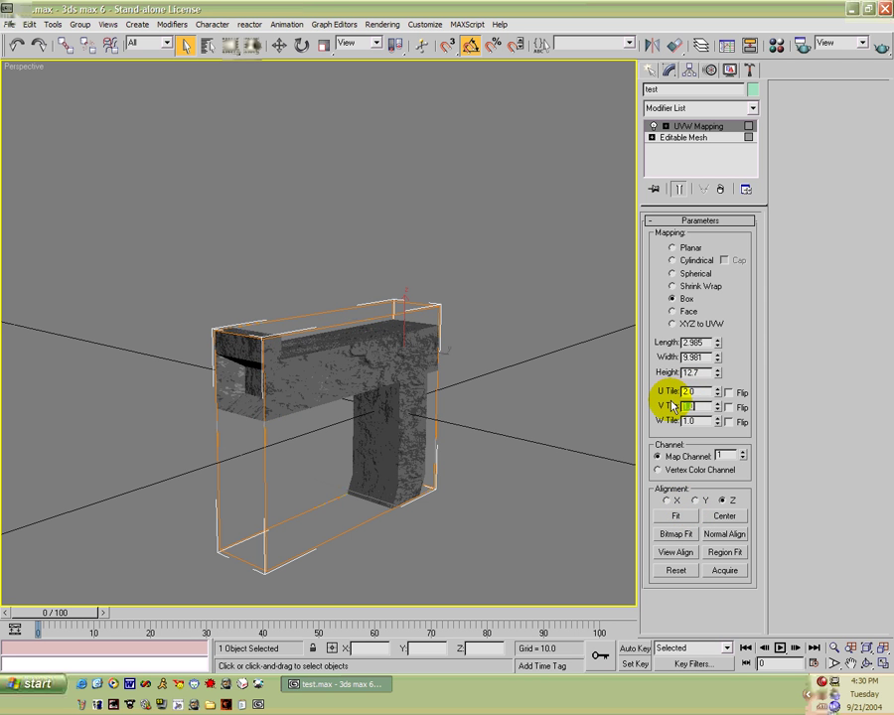
text(2)
key(Return)
Step: Collapse the mapped pistol to an editable mesh and unhide all objects in the scene
alt+middle_drag(375, 396, 385, 423)
scroll(385, 423, up, 1)
scroll(387, 423, down, 1)
right_click(495, 422)
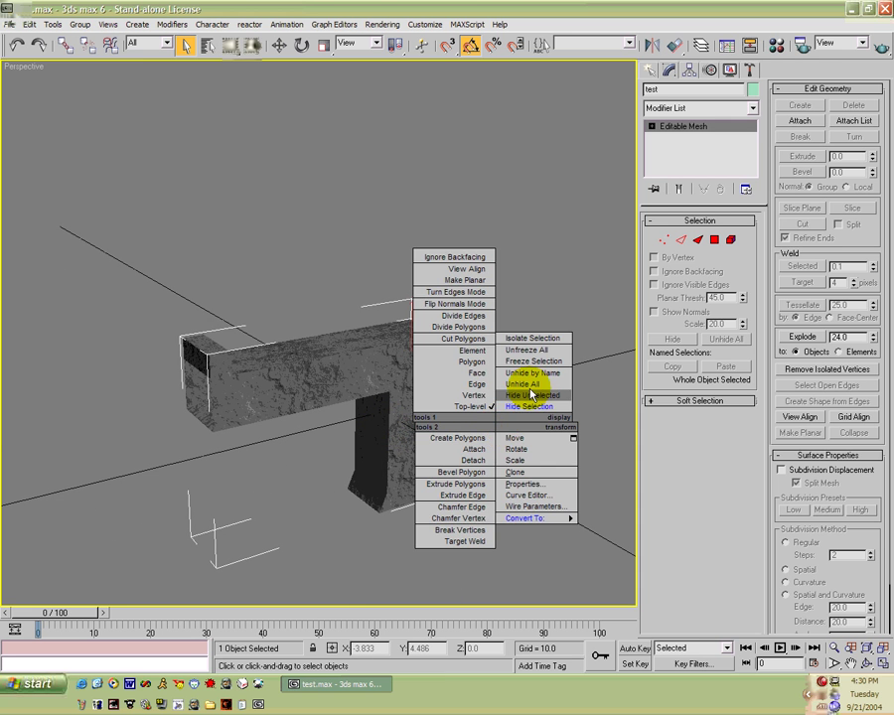
click(523, 385)
alt+middle_drag(438, 443, 368, 367)
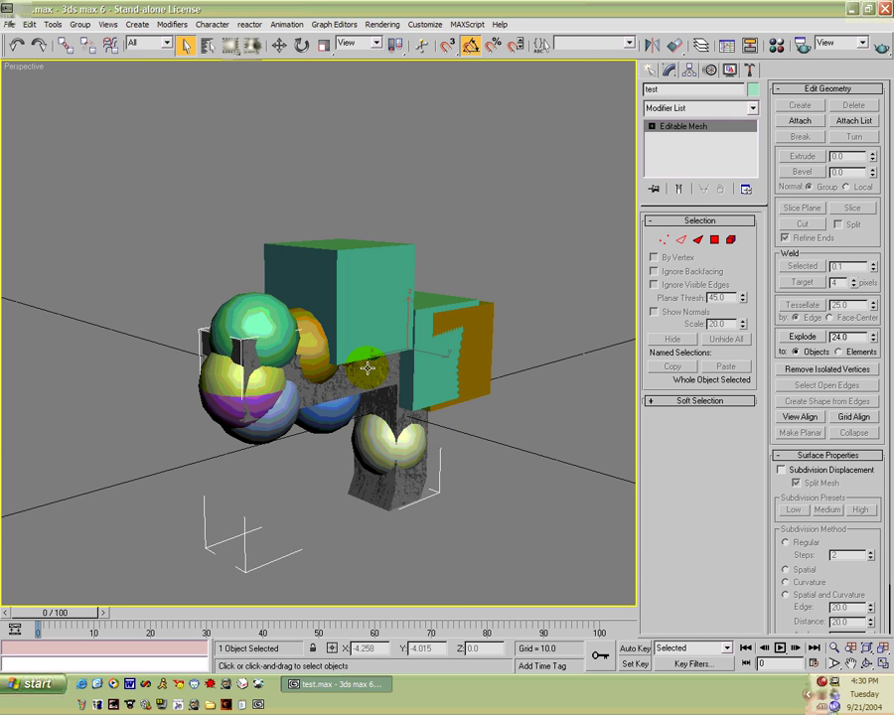
Step: Start exporting the scene and choose Halo Custom Edition's data\weapons\test\models folder as the destination
click(10, 24)
click(12, 174)
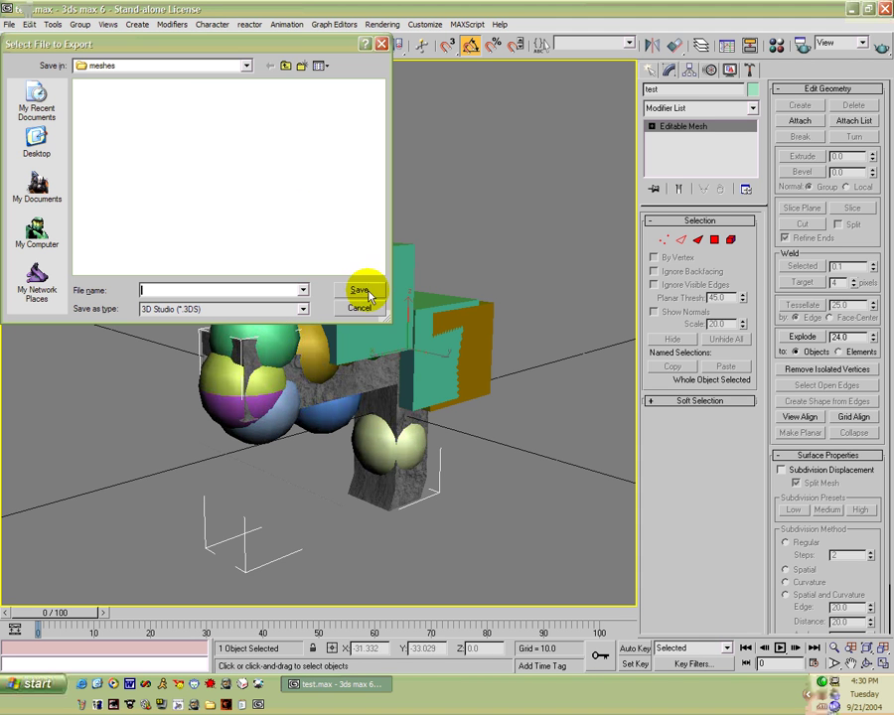
click(285, 66)
click(285, 67)
click(285, 67)
click(285, 67)
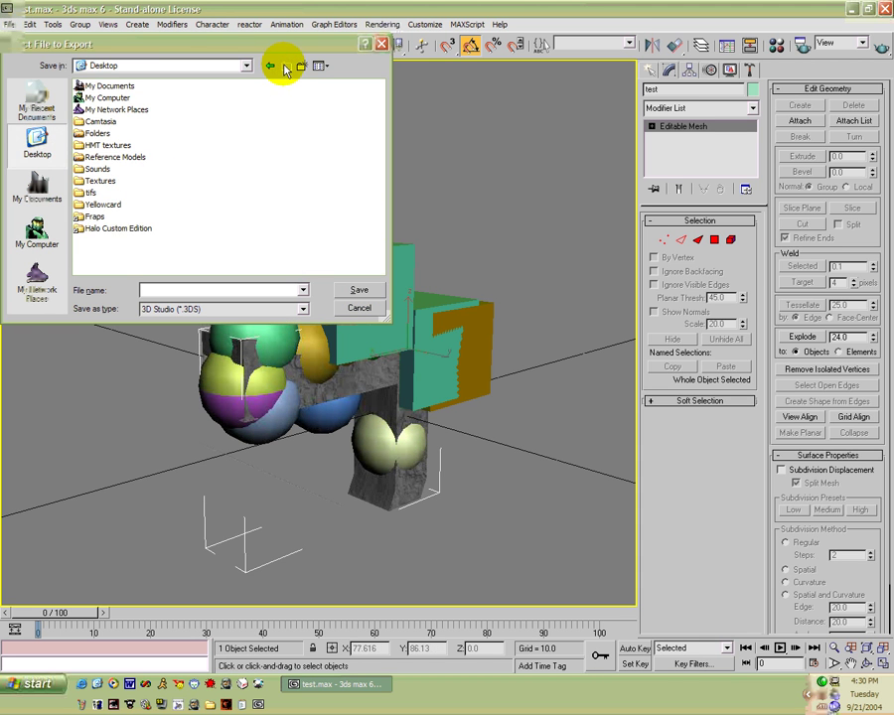
double_click(119, 227)
double_click(99, 120)
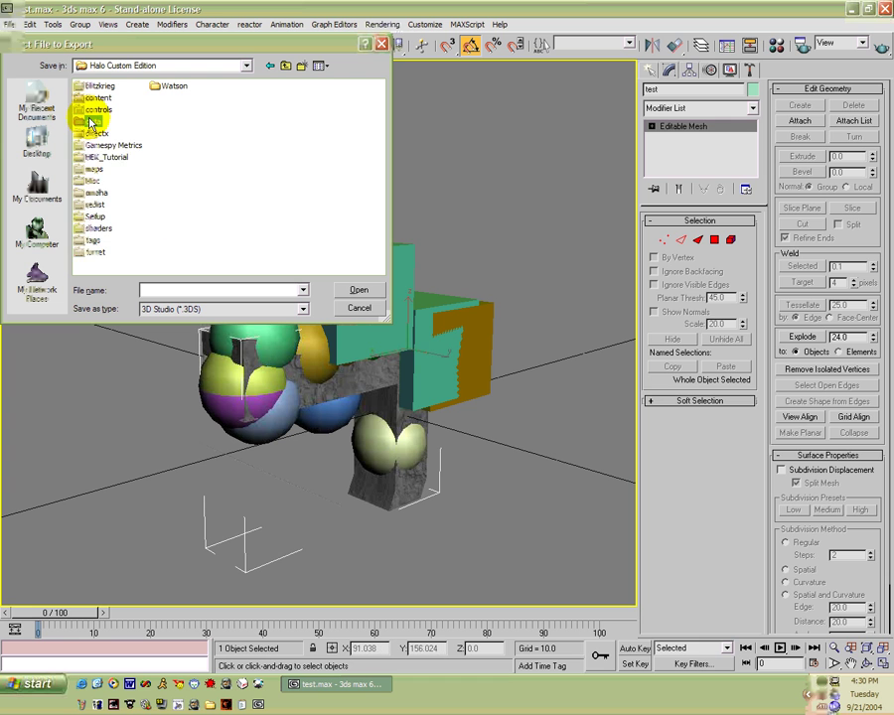
double_click(96, 148)
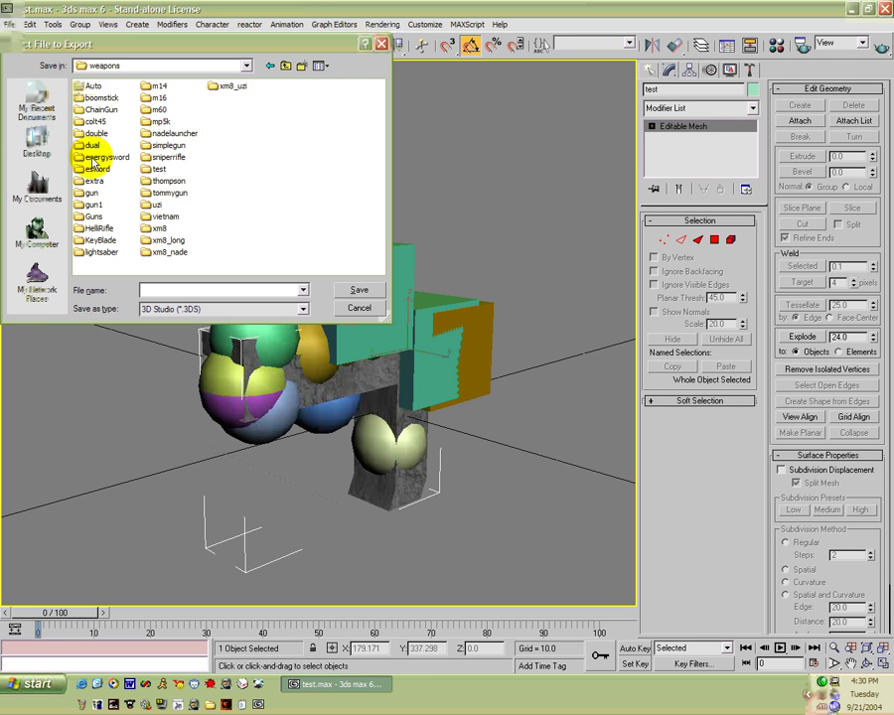
double_click(154, 171)
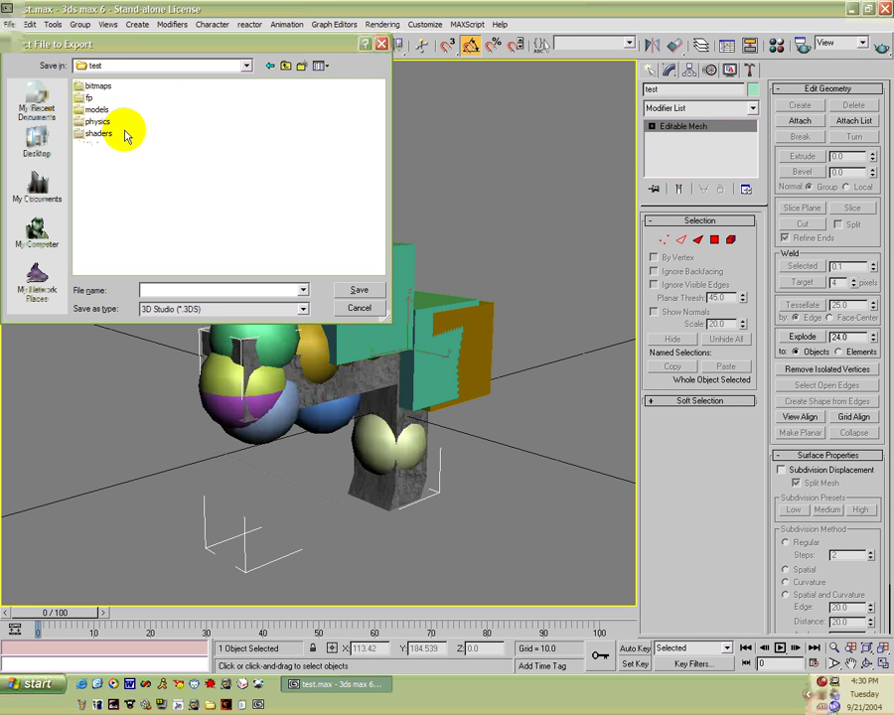
double_click(92, 111)
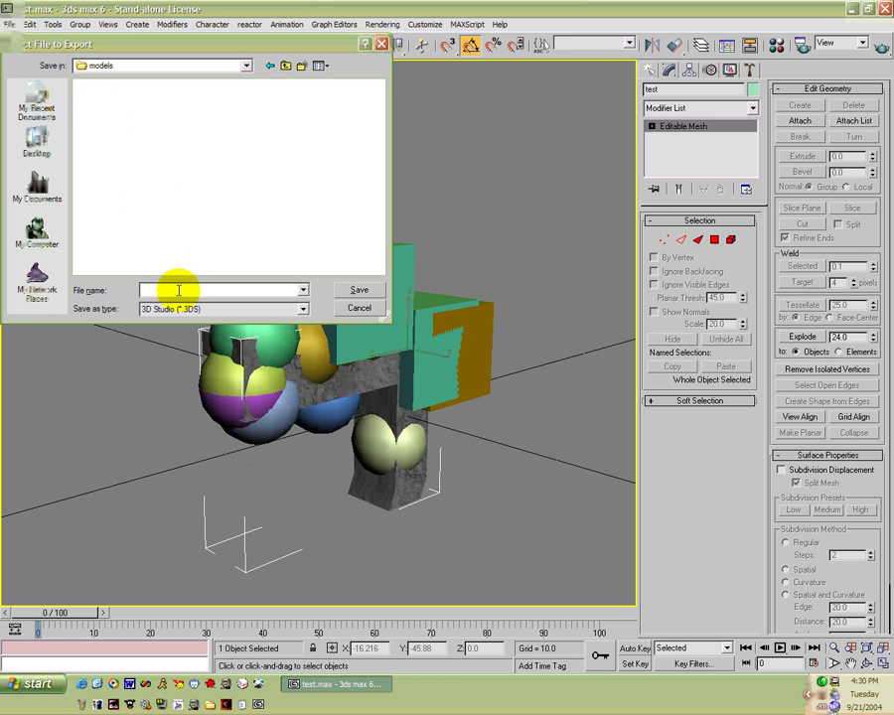
Step: Export the model as test in the Blitzkrieg Model Exporter (*.JMS,*.JMP) format
click(214, 309)
scroll(220, 379, down, 1)
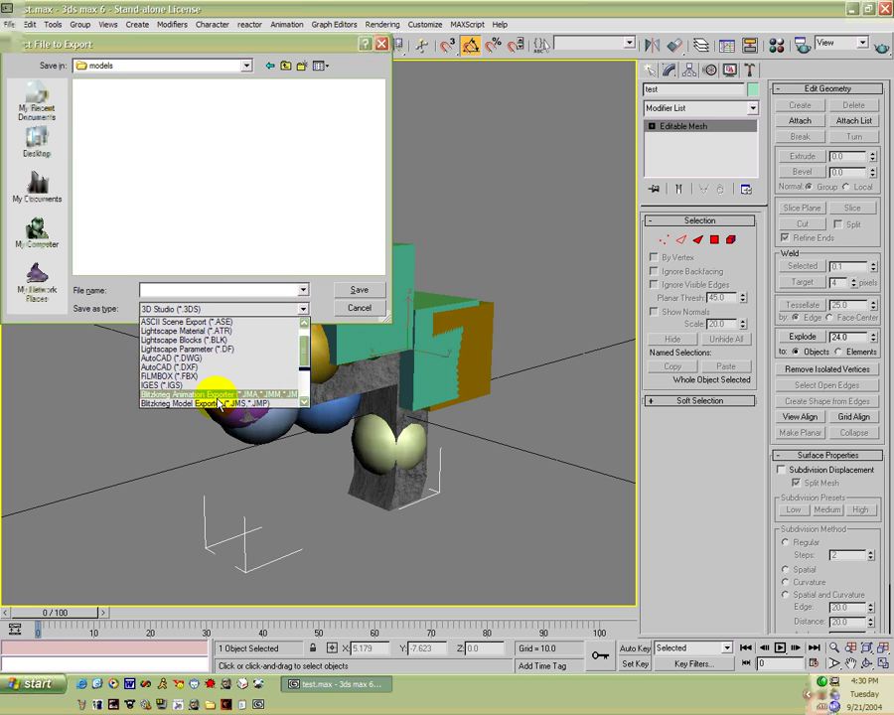
click(219, 404)
click(174, 288)
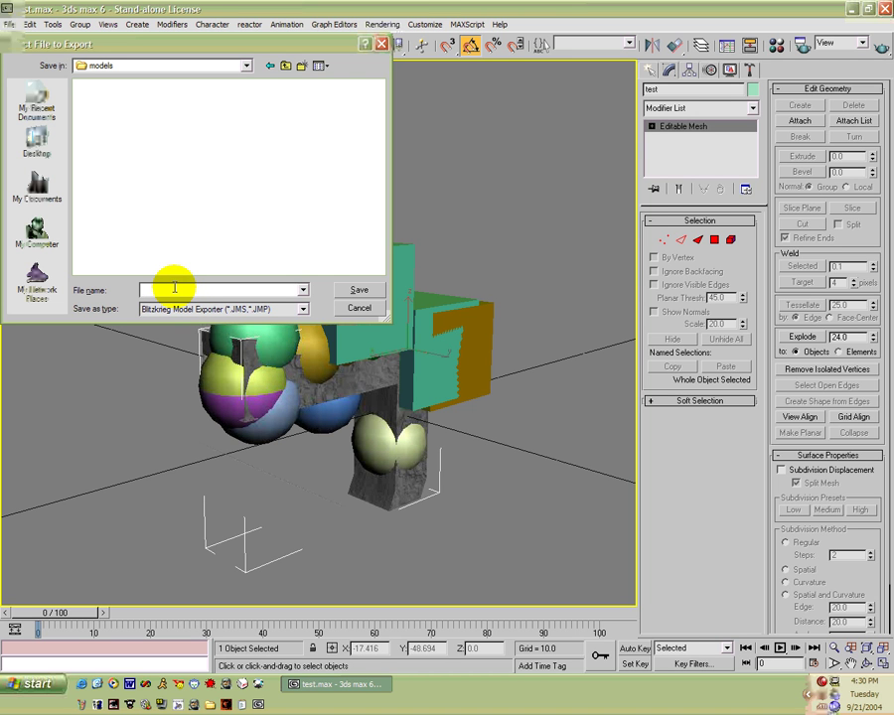
text(test)
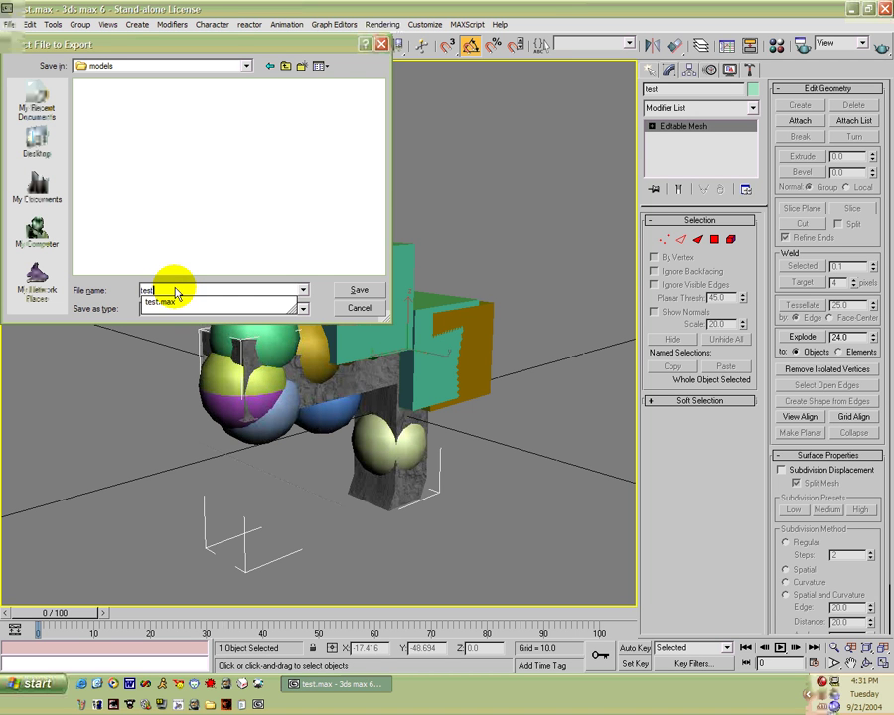
key(Return)
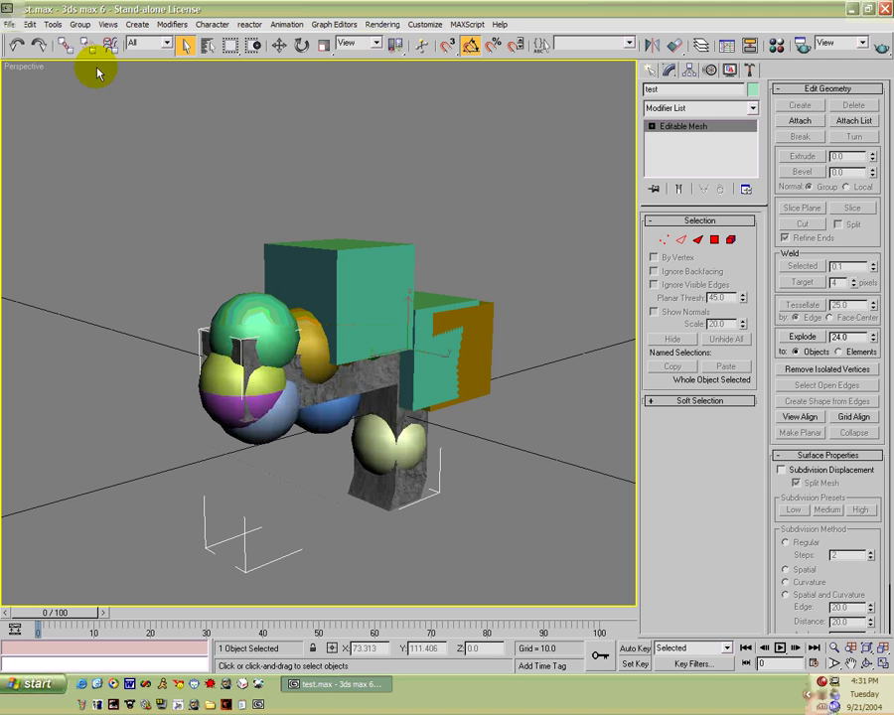
Step: Export the model again as test with the Blitzkrieg exporter into the weapon's fp\models folder
click(10, 24)
click(40, 229)
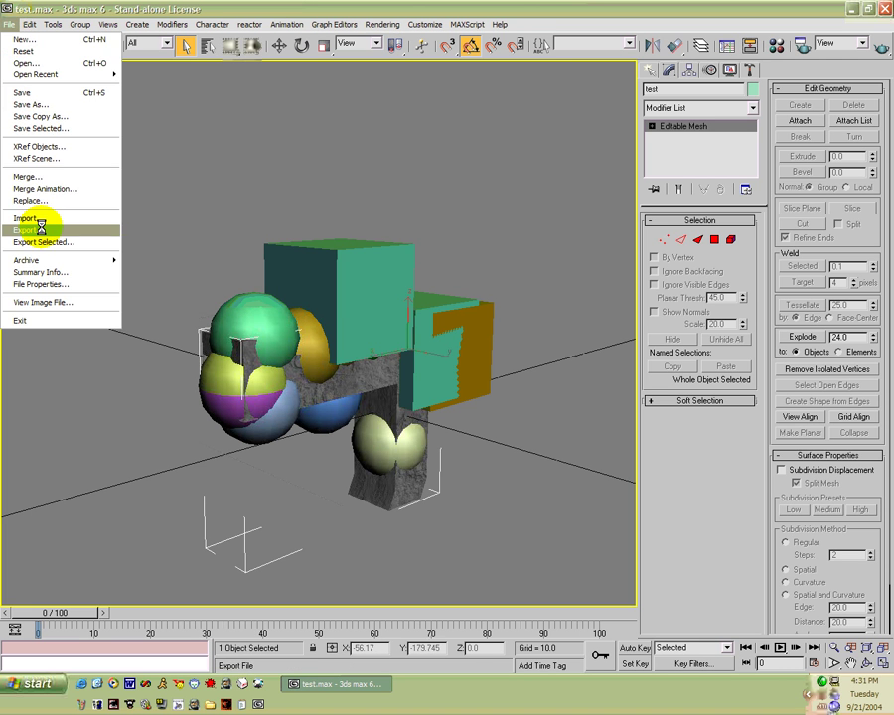
click(286, 65)
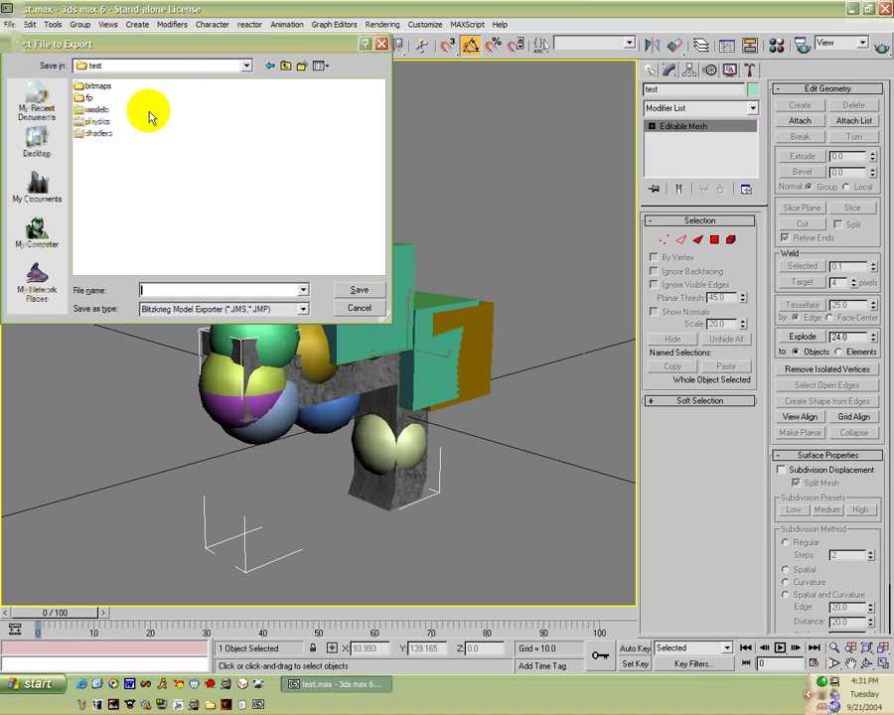
double_click(88, 100)
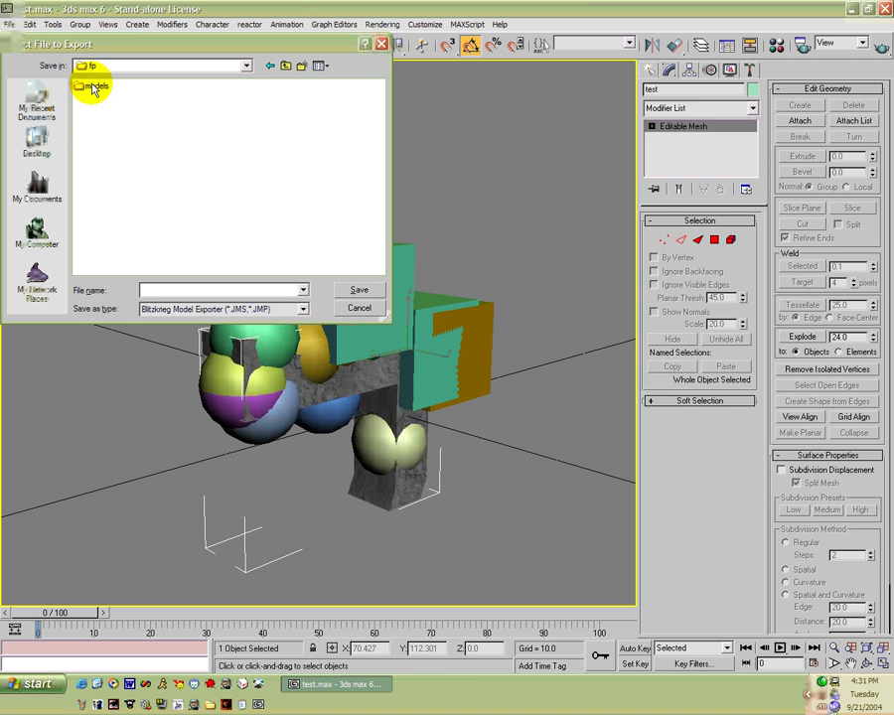
double_click(93, 88)
click(181, 290)
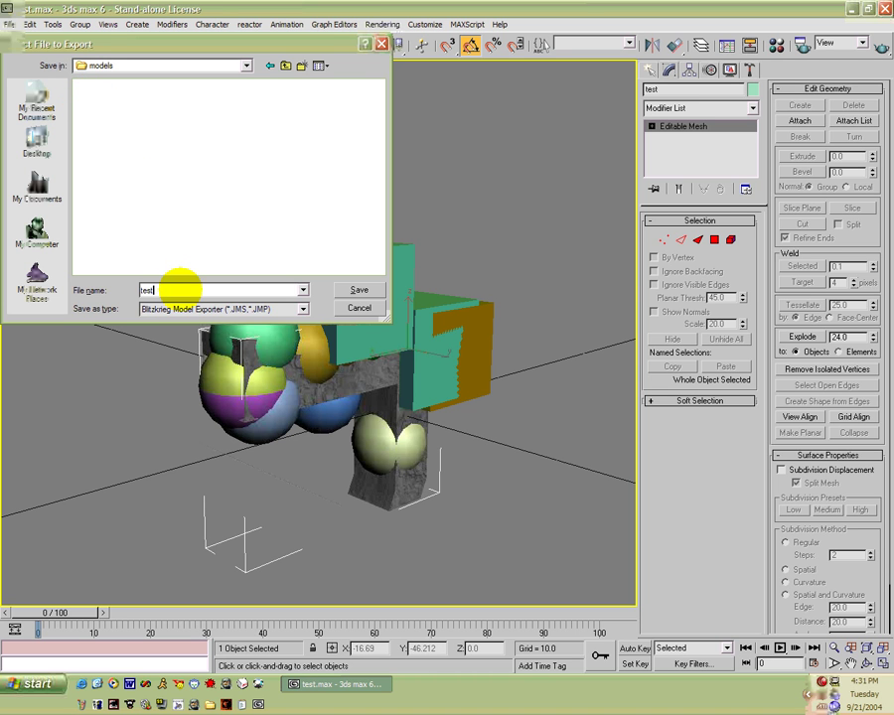
text(test)
key(Return)
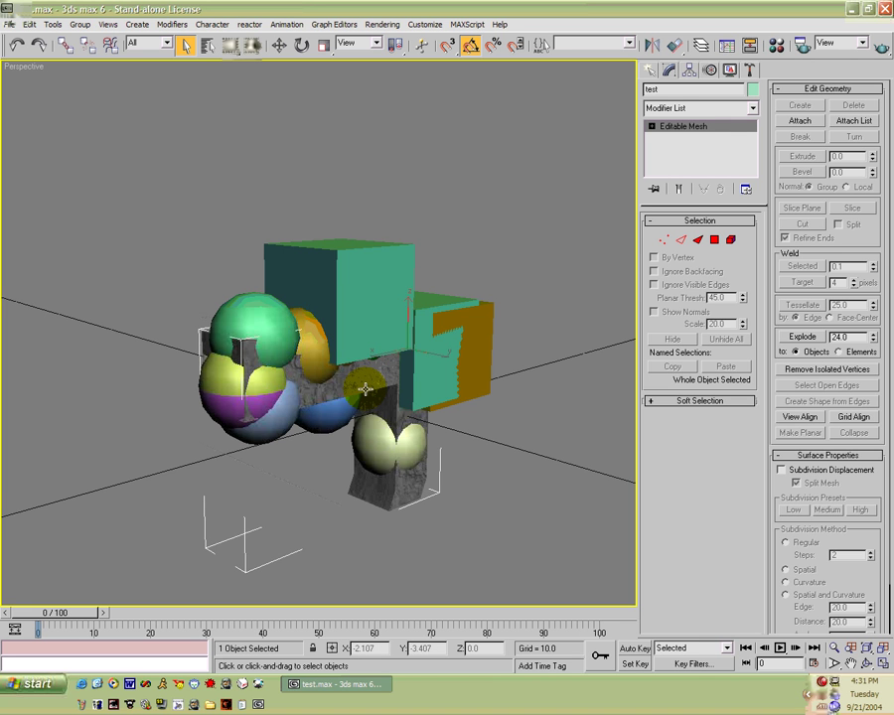
Step: Create a box around the pistol's body, about 3.1 long, 13 wide and 5.9 high
alt+middle_drag(366, 389, 367, 385)
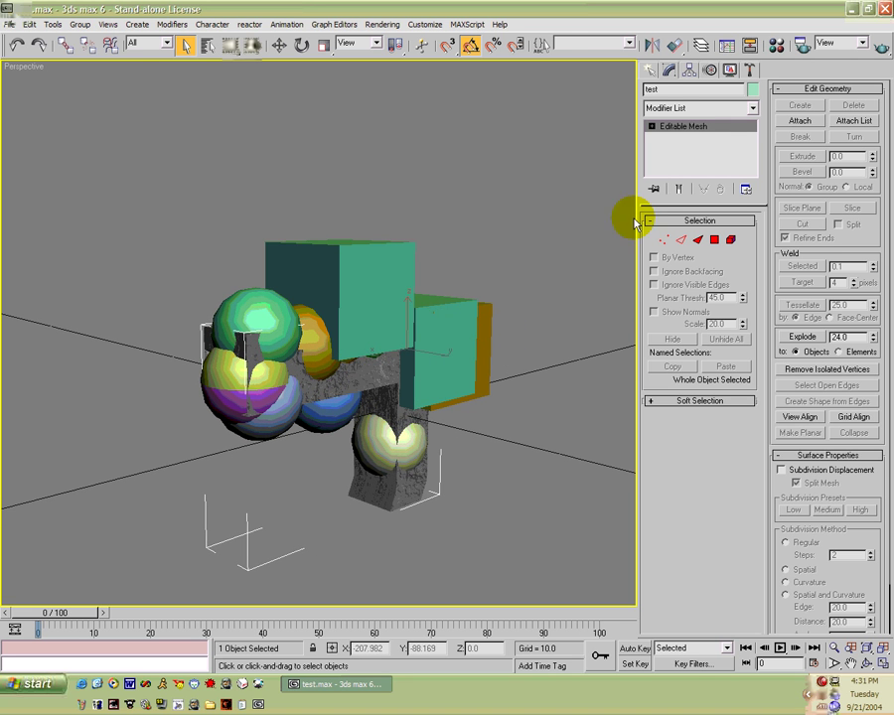
click(650, 71)
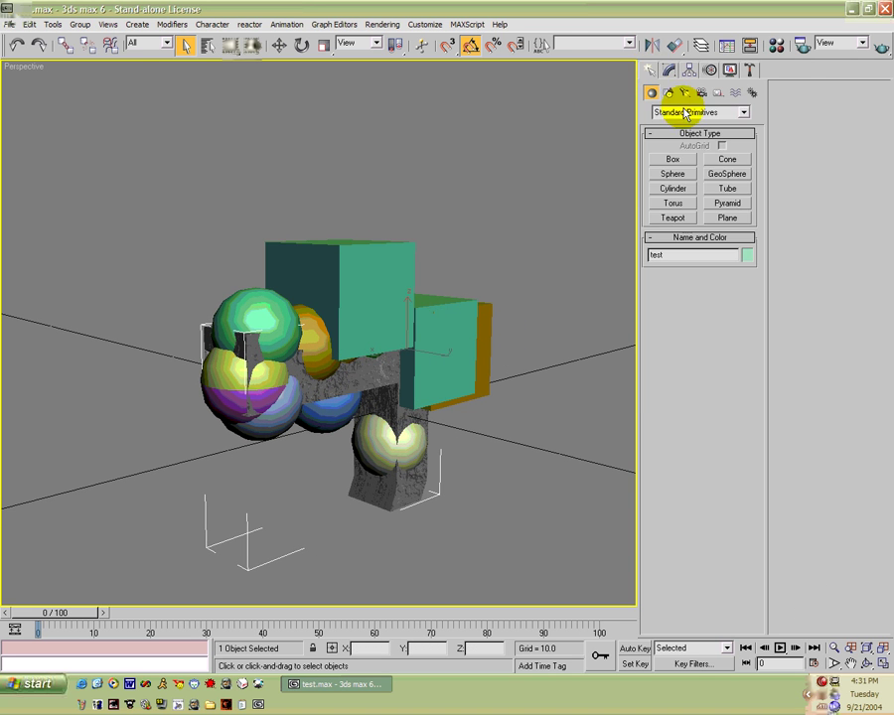
click(673, 159)
alt+middle_drag(407, 433, 473, 544)
key(t)
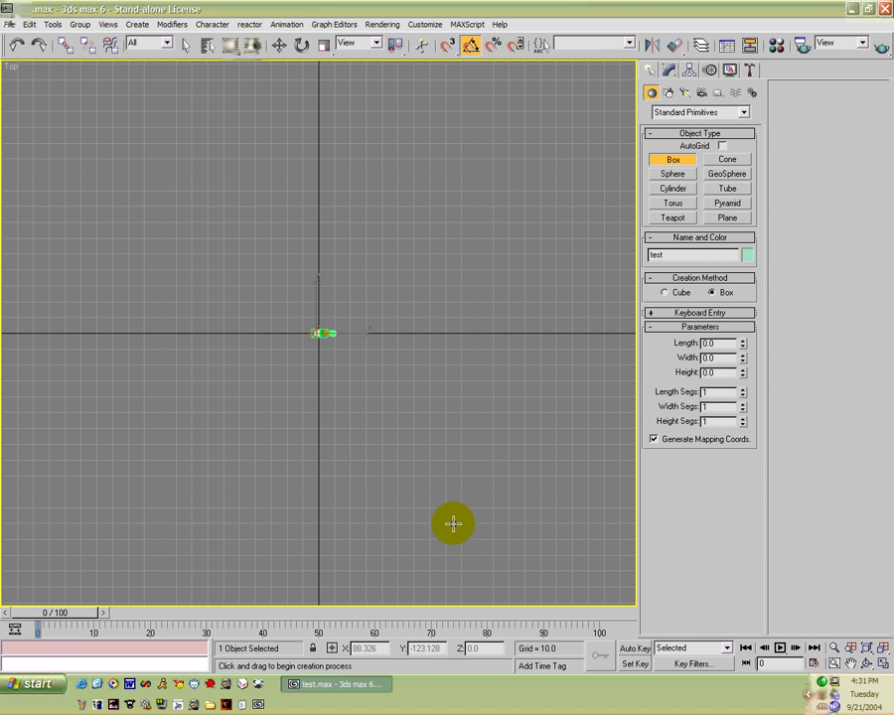
scroll(343, 370, up, 5)
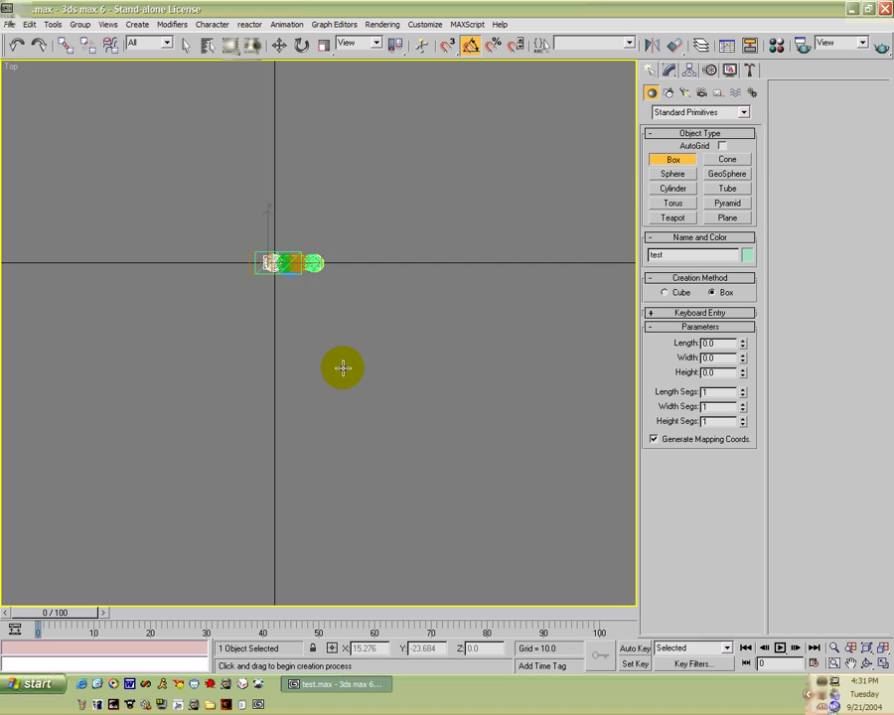
middle_drag(314, 326, 384, 483)
drag(220, 262, 390, 296)
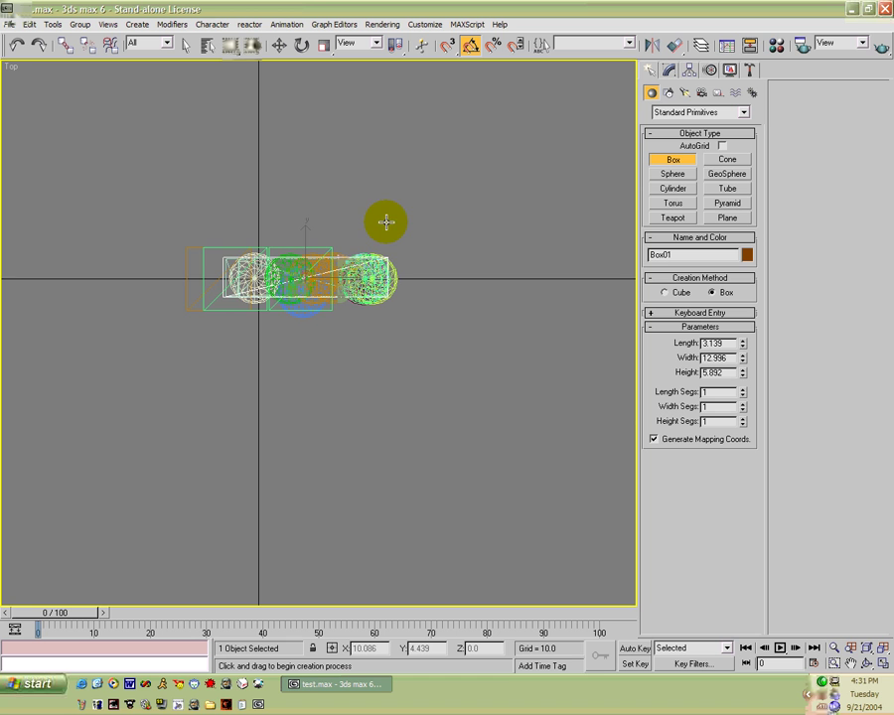
key(p)
mouse_move(379, 346)
alt+middle_down()
mouse_move(331, 273)
mouse_move(280, 243)
alt+middle_up()
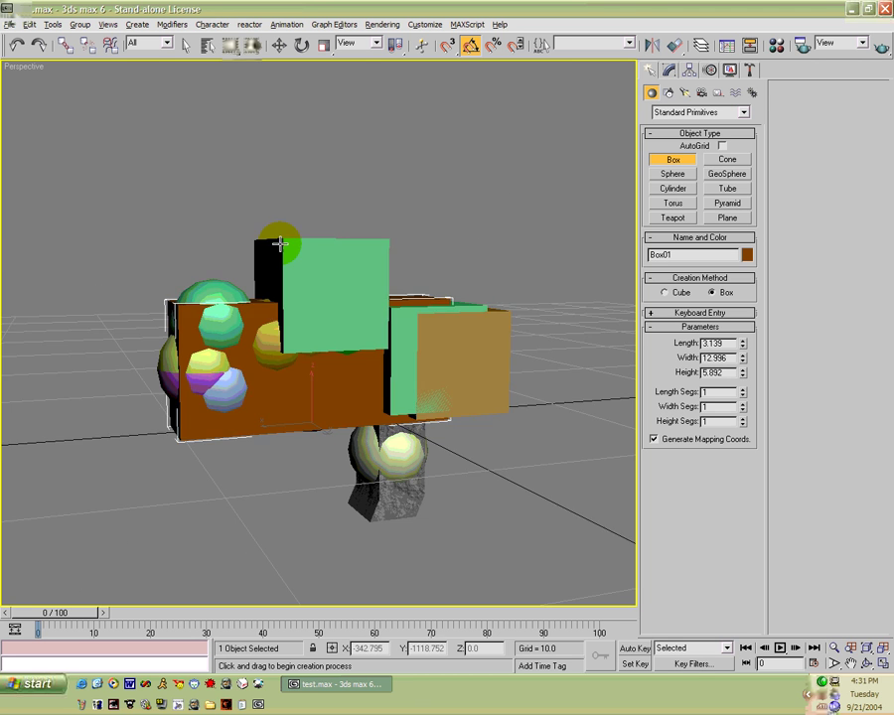
key(shift+z)
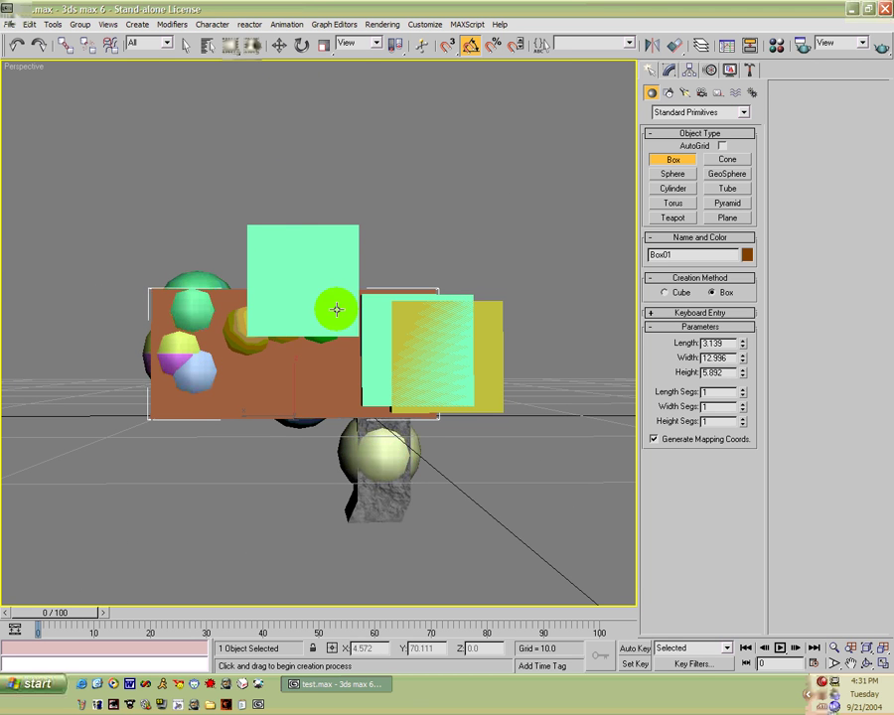
mouse_move(335, 358)
alt+middle_down()
mouse_move(429, 361)
mouse_move(378, 354)
mouse_move(351, 378)
mouse_move(232, 437)
mouse_move(201, 383)
mouse_move(208, 365)
mouse_move(313, 402)
mouse_move(394, 385)
alt+middle_up()
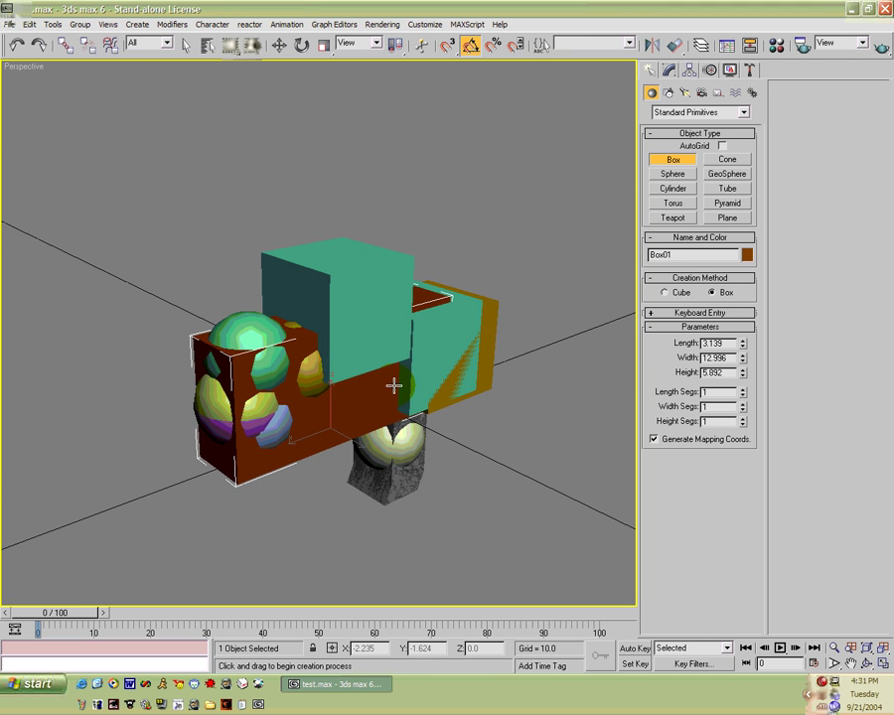
Step: Convert the new box to an editable mesh and clear the smoothing groups on all its polygons
click(668, 69)
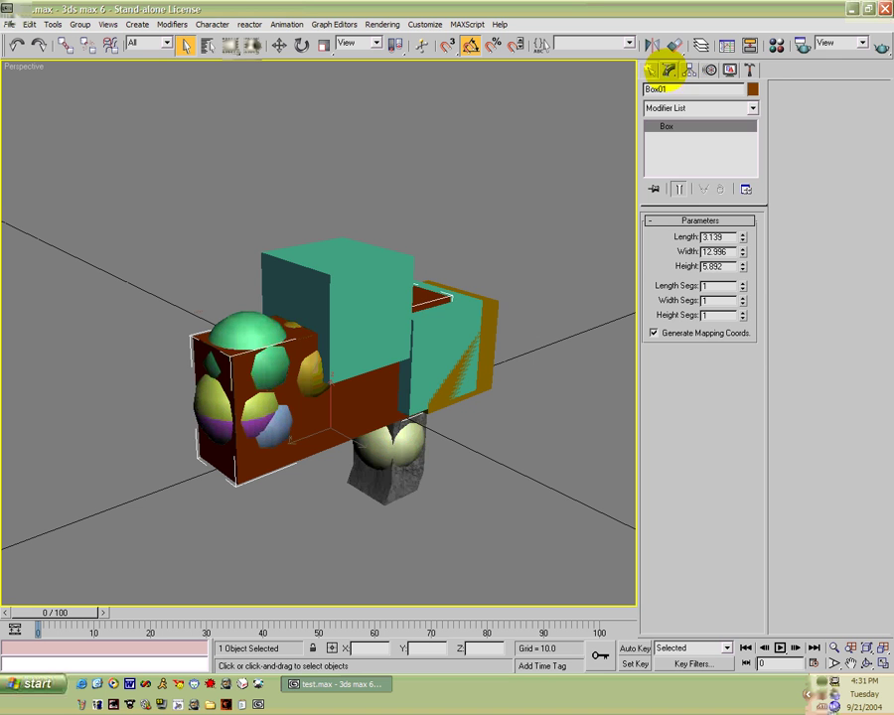
right_click(389, 393)
mouse_move(419, 483)
click(502, 481)
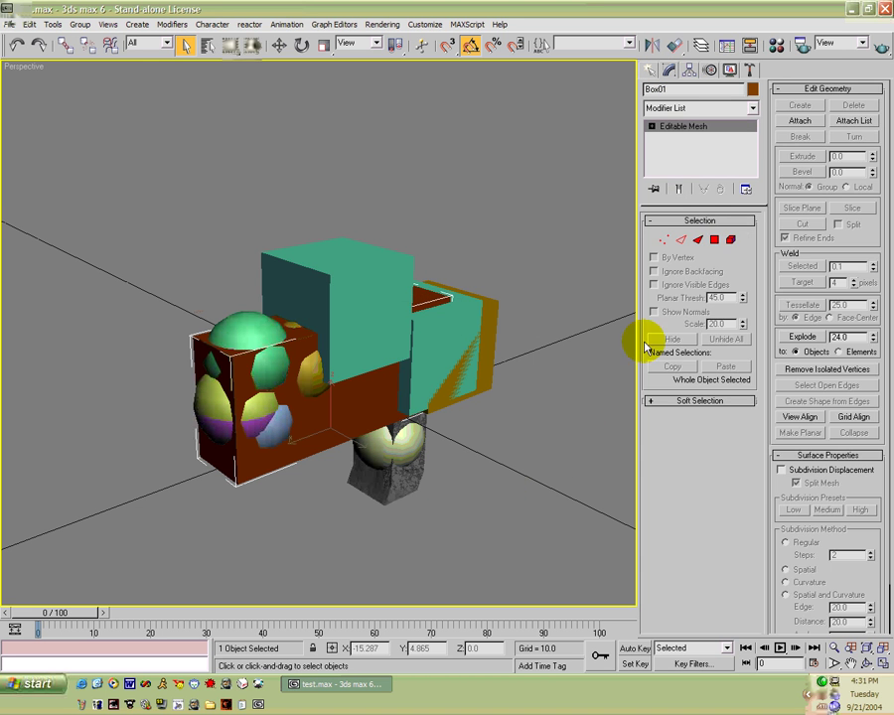
click(714, 240)
key(ctrl+a)
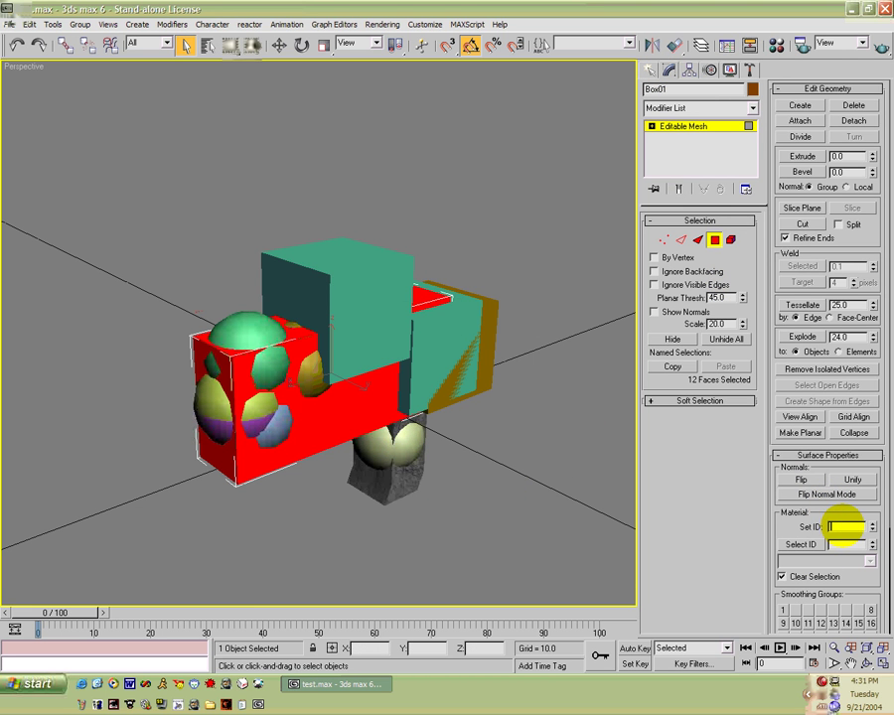
drag(878, 584, 860, 480)
click(845, 561)
alt+middle_drag(432, 447, 502, 469)
click(512, 460)
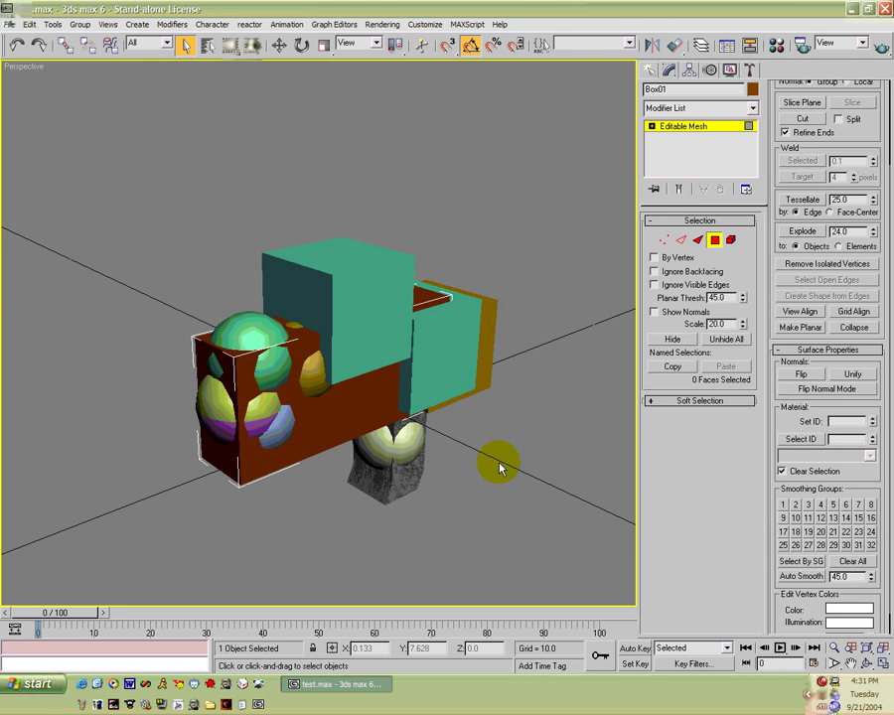
Step: Rename the Multi/Sub-Object material and its test_metal sub-material to collision-geometry, and set the sub-material's diffuse map to None
key(m)
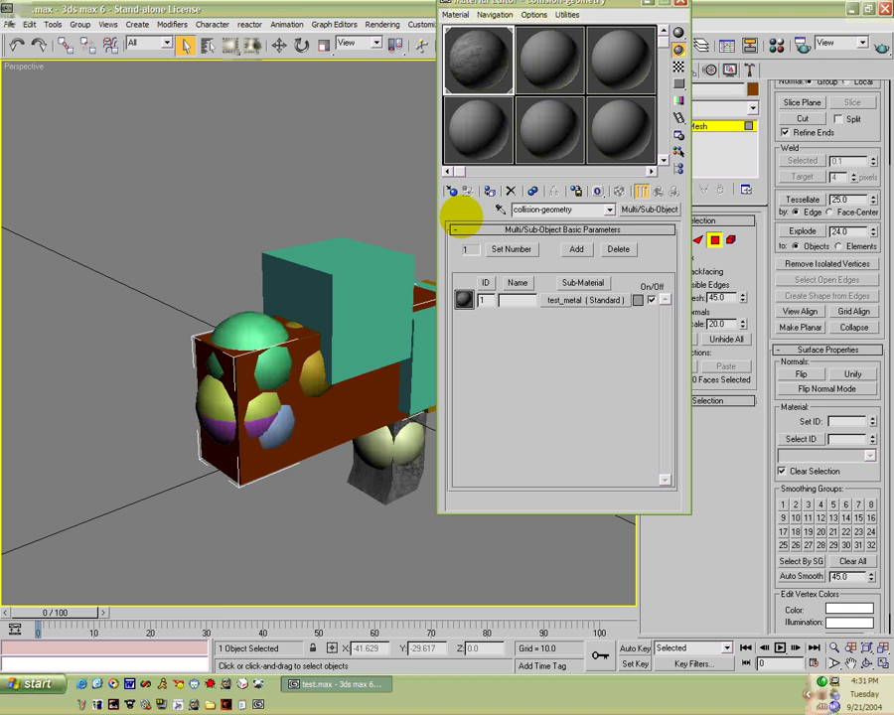
click(574, 300)
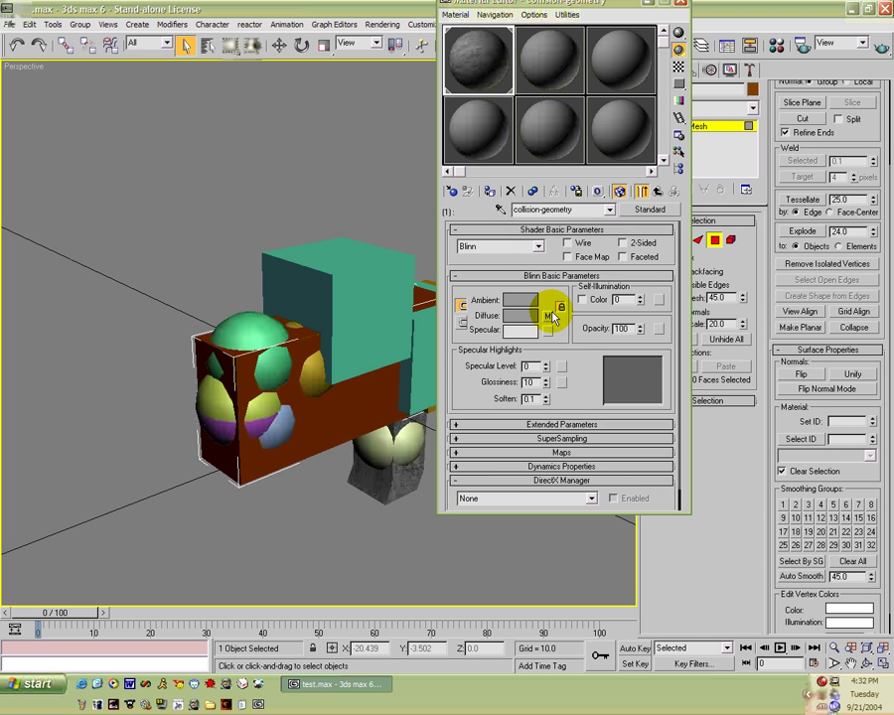
click(548, 318)
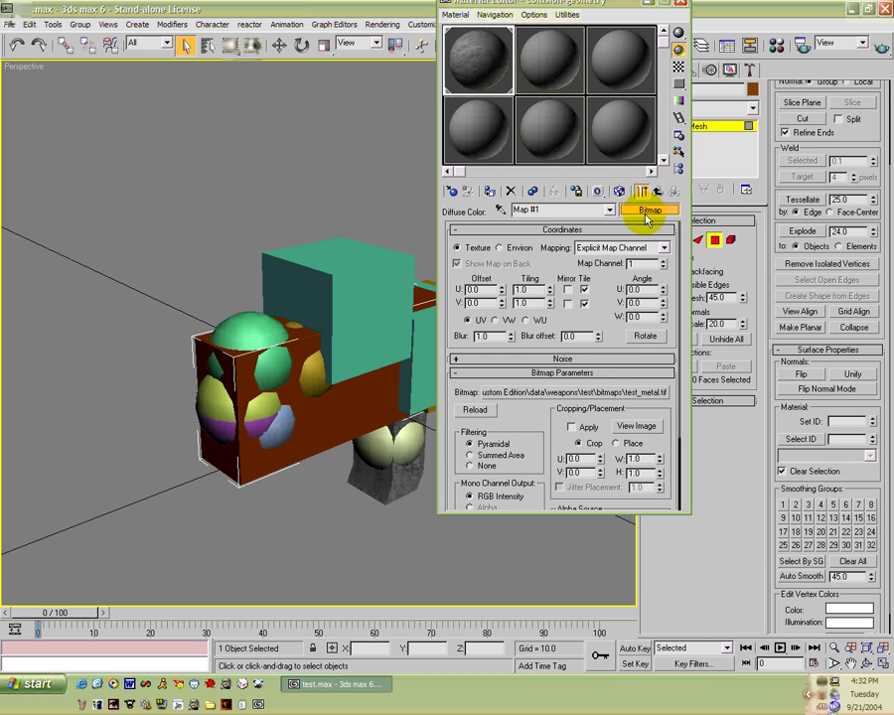
click(646, 207)
double_click(616, 127)
click(643, 194)
click(644, 195)
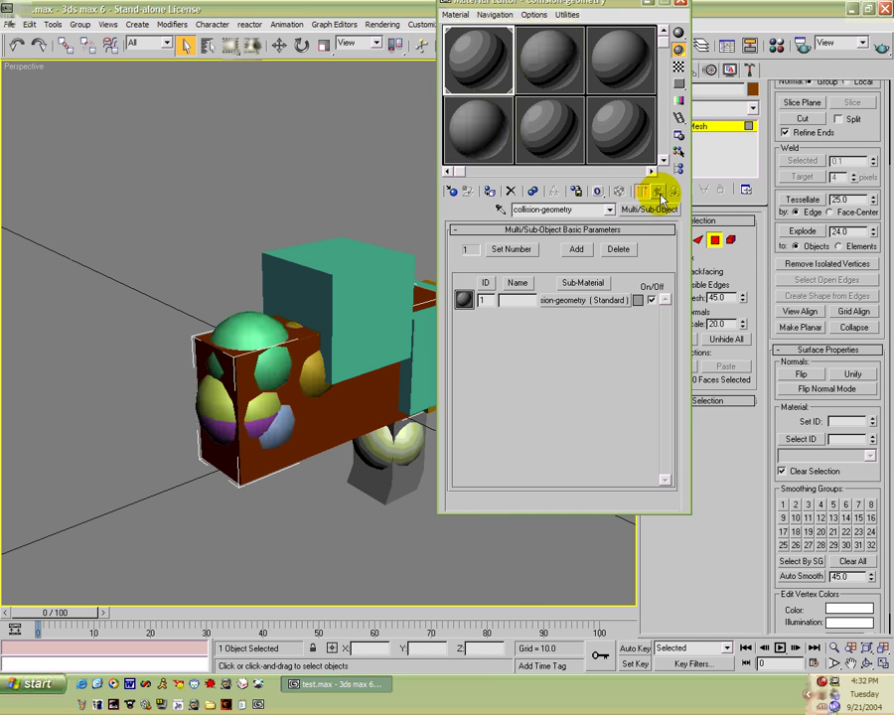
Step: Assign the collision-geometry material to the box and rename the box collision-geometry
click(489, 193)
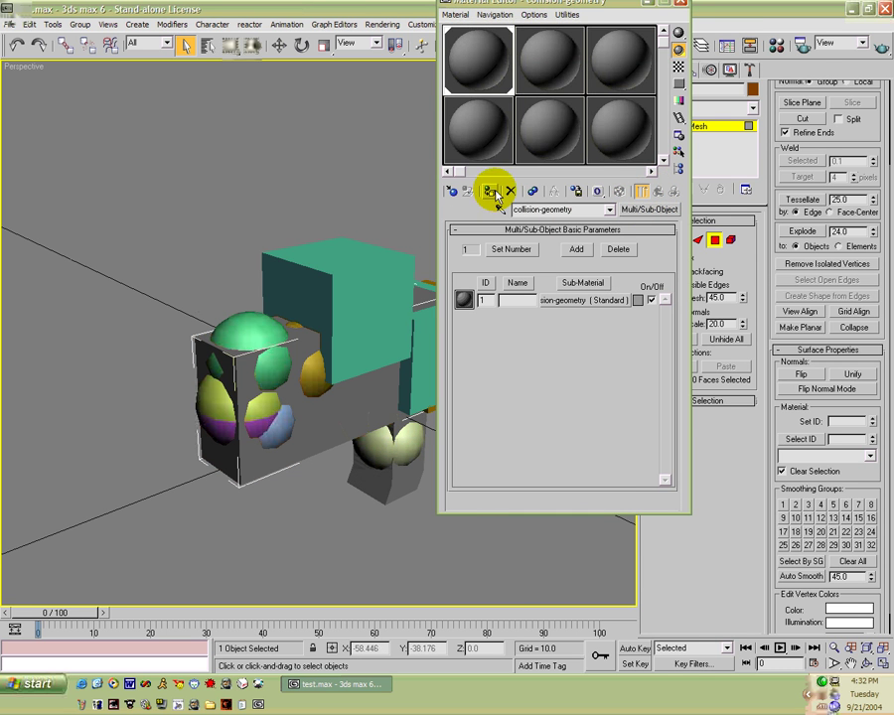
click(680, 5)
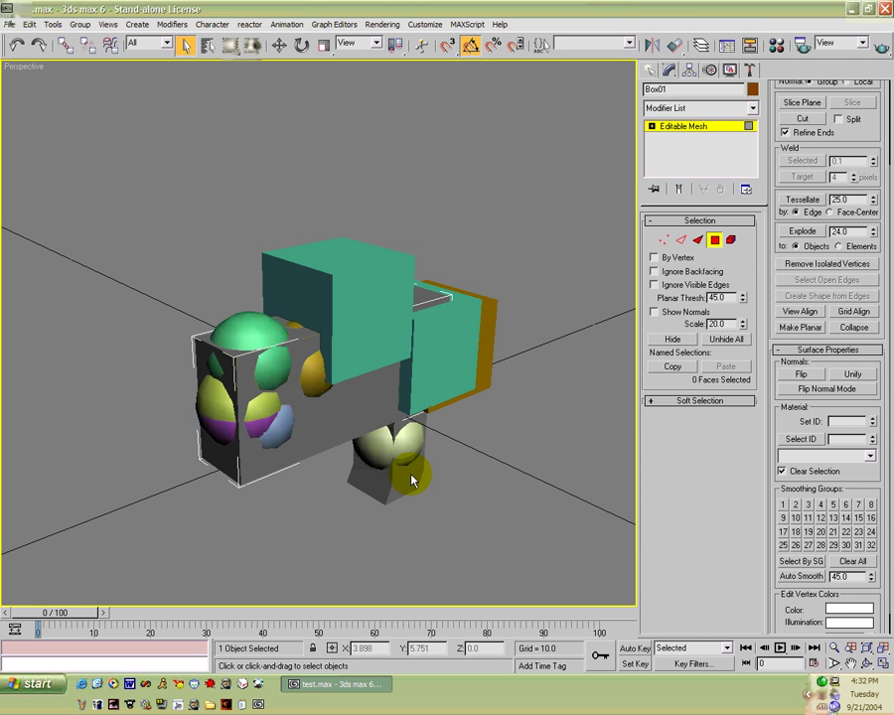
drag(675, 89, 544, 92)
text(collision-geometry)
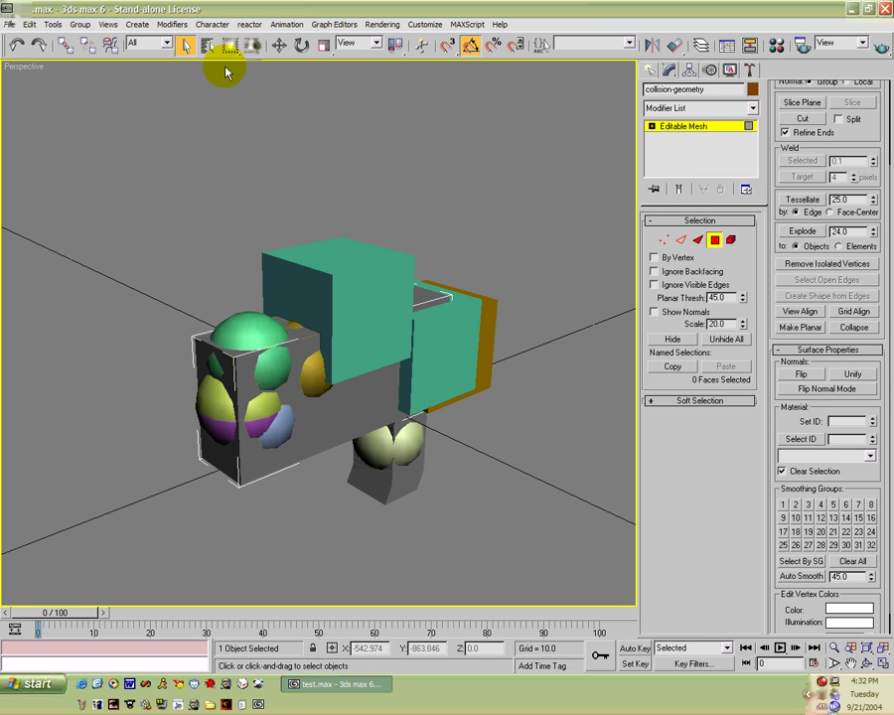
Step: Delete the original pistol mesh named test from the scene
click(651, 69)
click(407, 483)
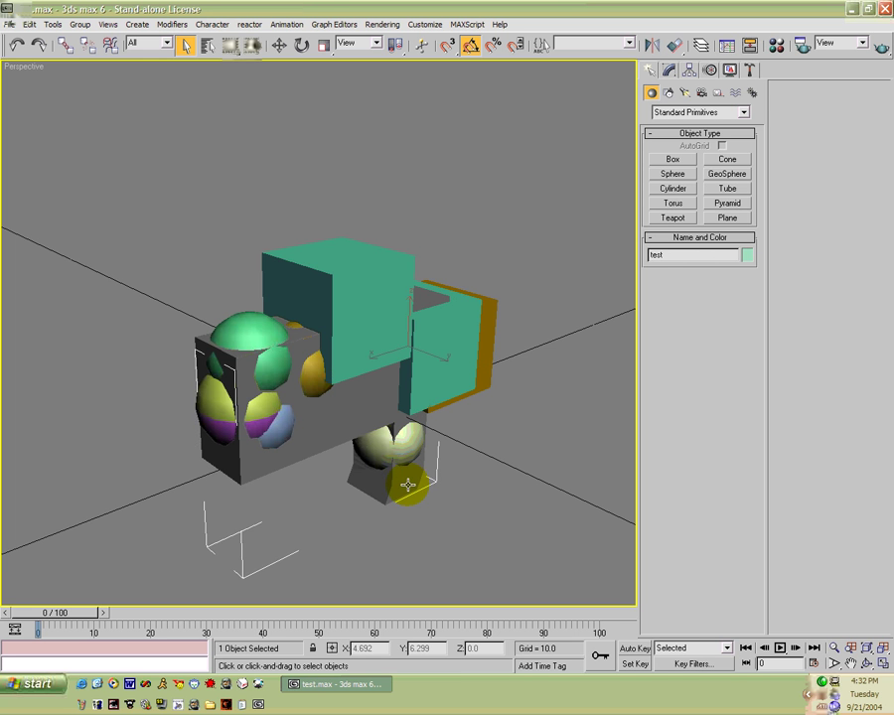
key(Delete)
Step: Link the collision-geometry box to frame gun as its parent and check the hierarchy in the object list
alt+middle_drag(405, 478, 359, 463)
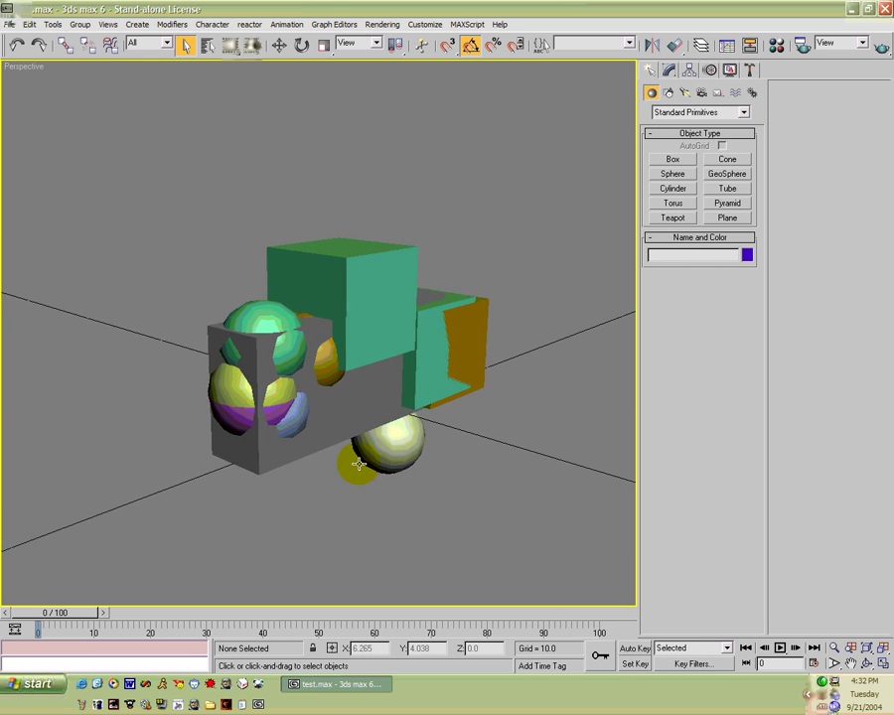
click(295, 380)
click(65, 45)
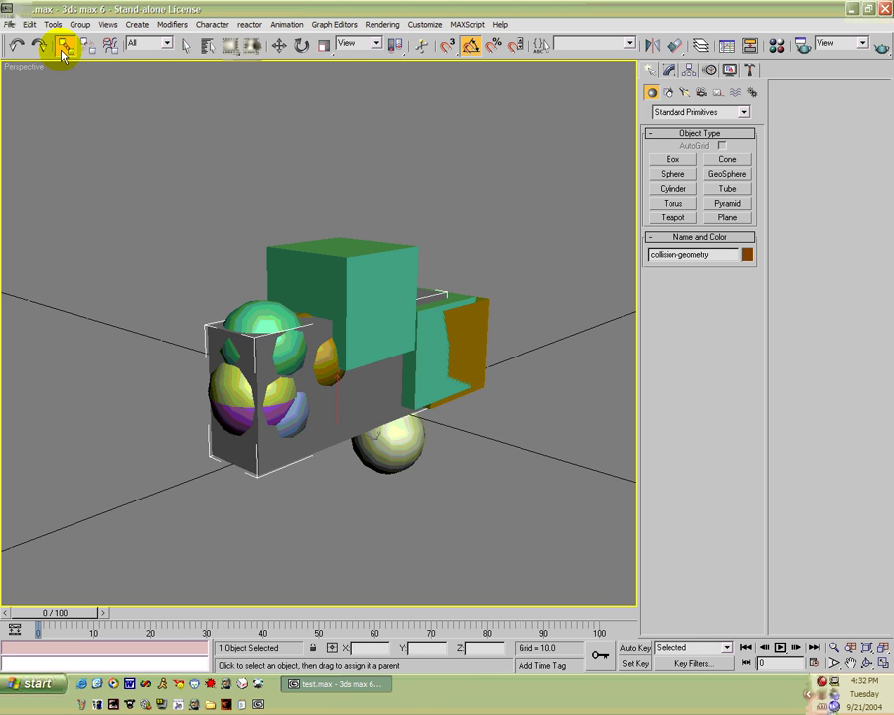
key(h)
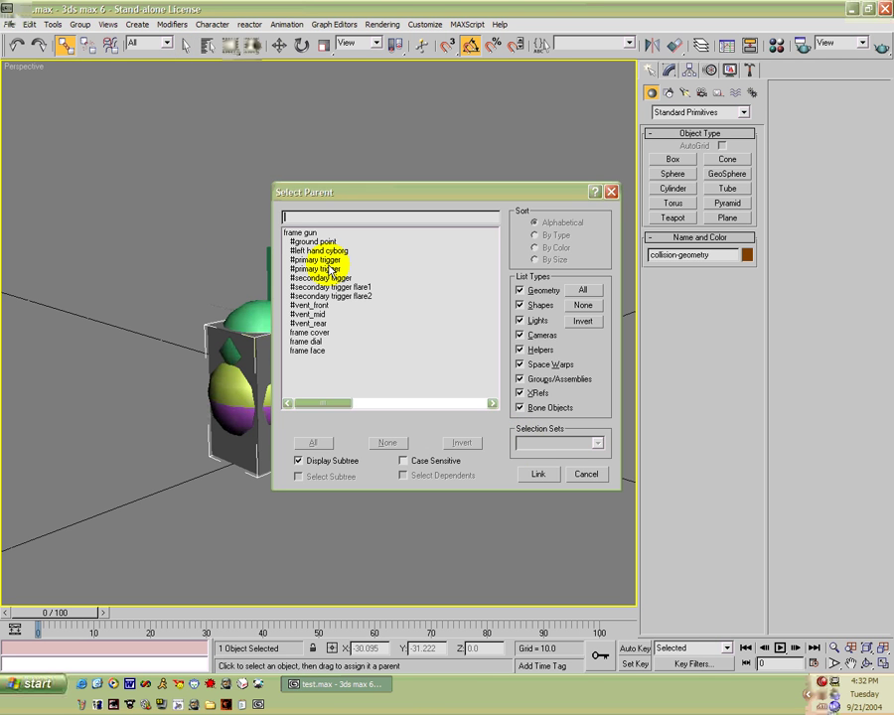
click(288, 234)
key(Return)
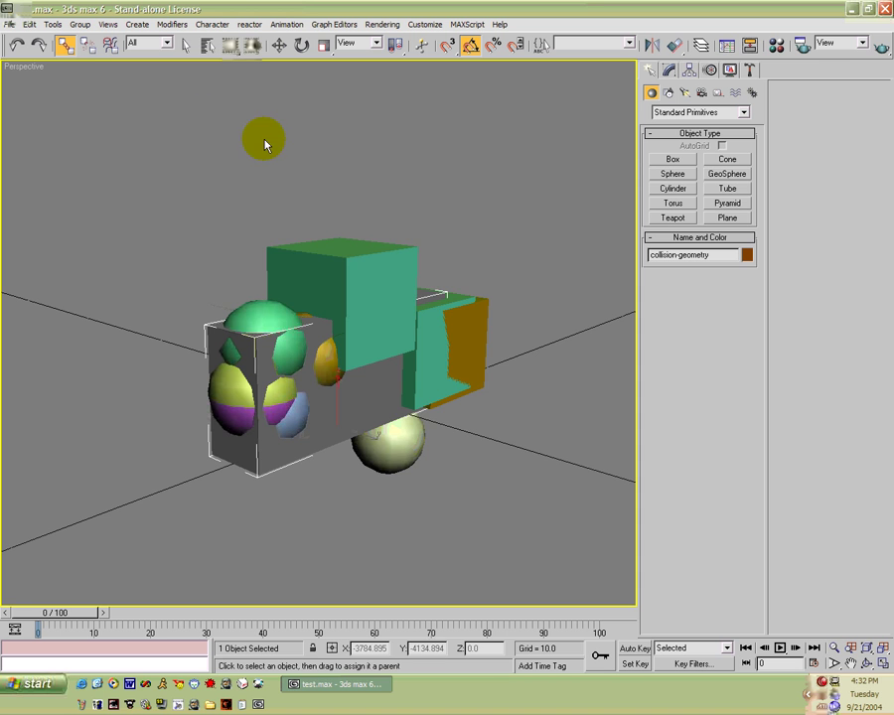
click(181, 48)
key(h)
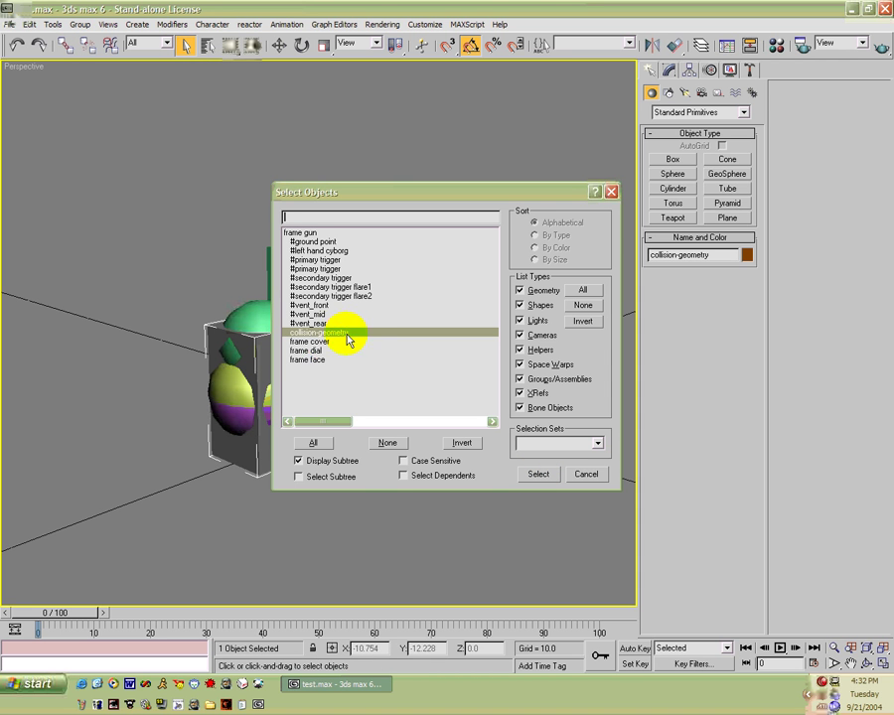
click(537, 474)
click(492, 485)
alt+middle_drag(486, 485, 407, 472)
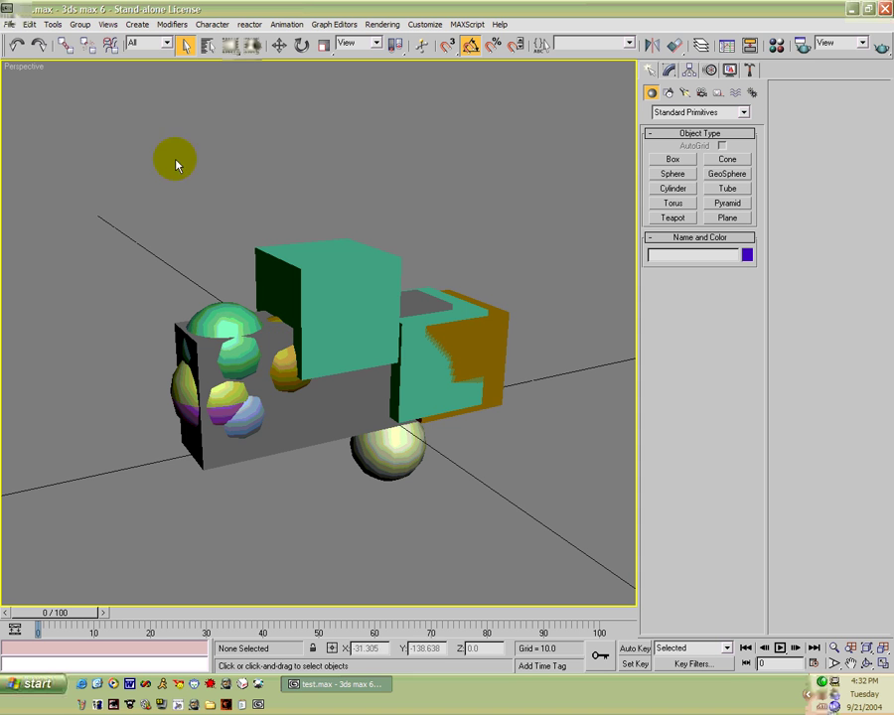
Step: Save the scene under the new name test_collision.max in the models folder
click(8, 24)
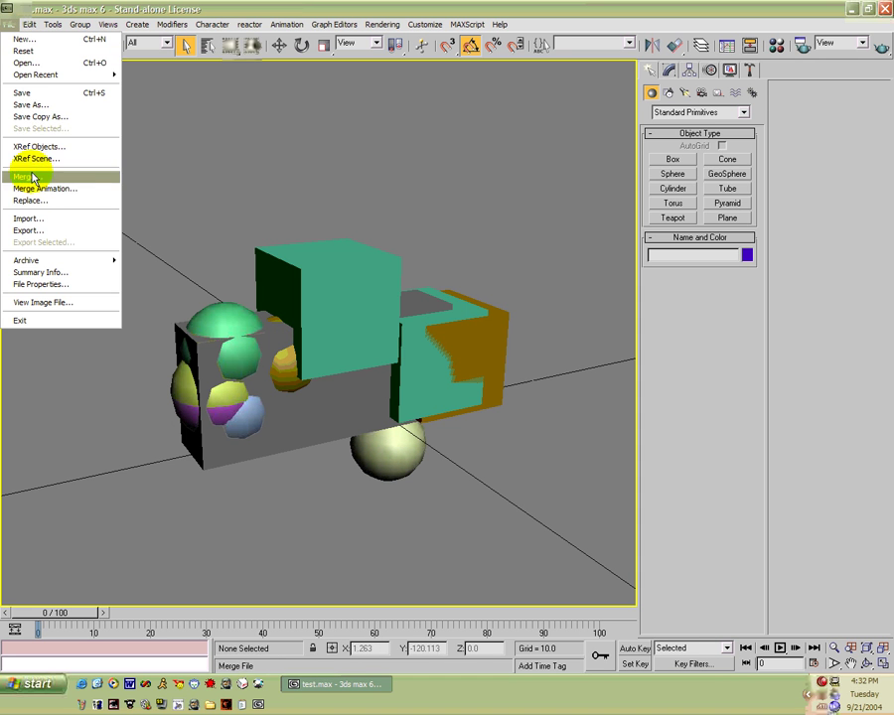
click(30, 104)
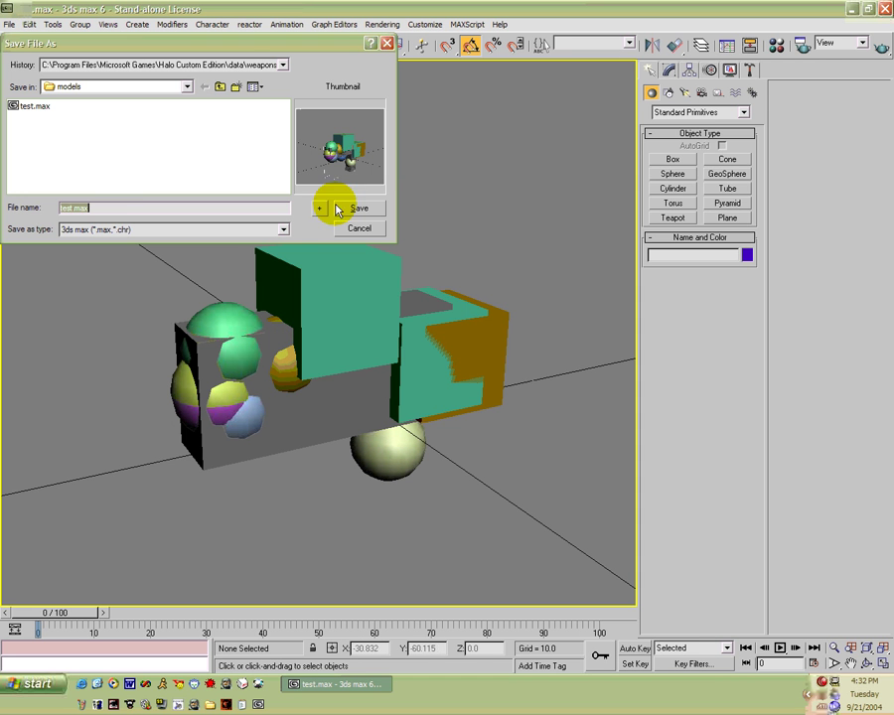
click(72, 208)
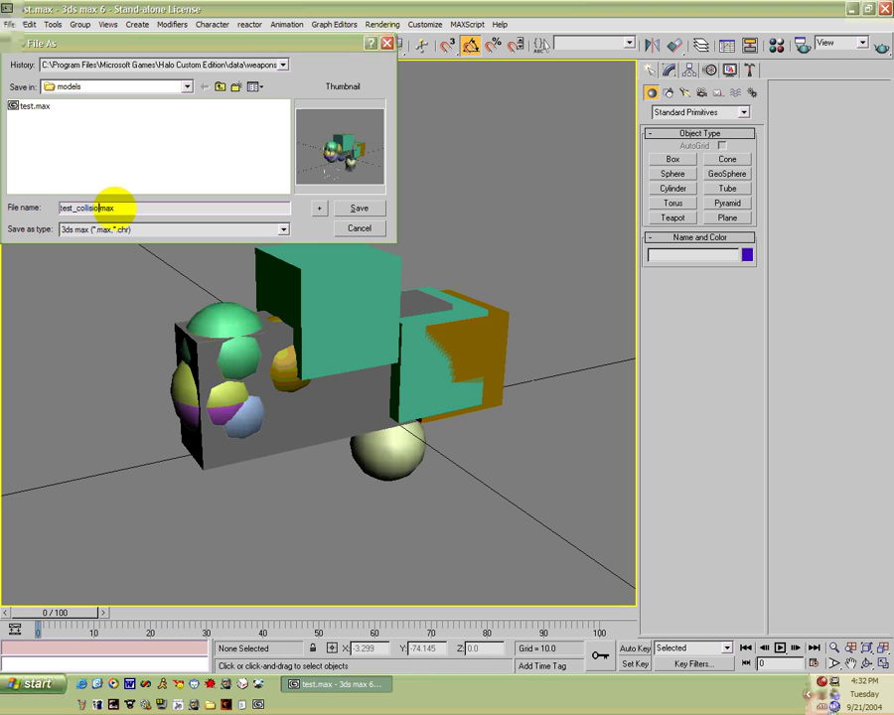
click(359, 209)
Step: Export the collision model to the weapon's physics folder in the Blitzkrieg Model Exporter (*.JMS,*.JMP) format
click(10, 24)
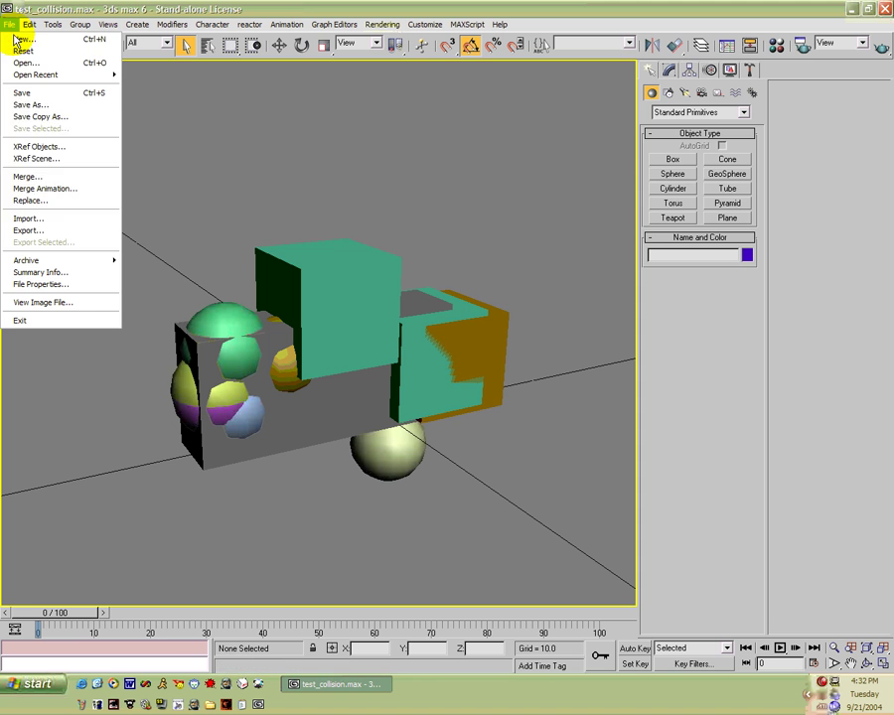
click(43, 230)
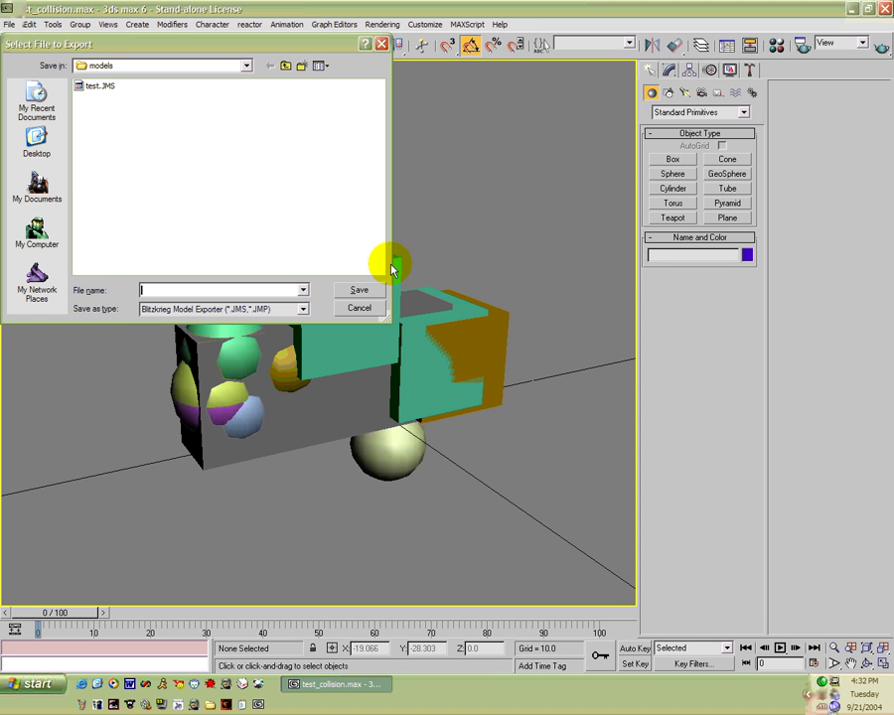
click(285, 66)
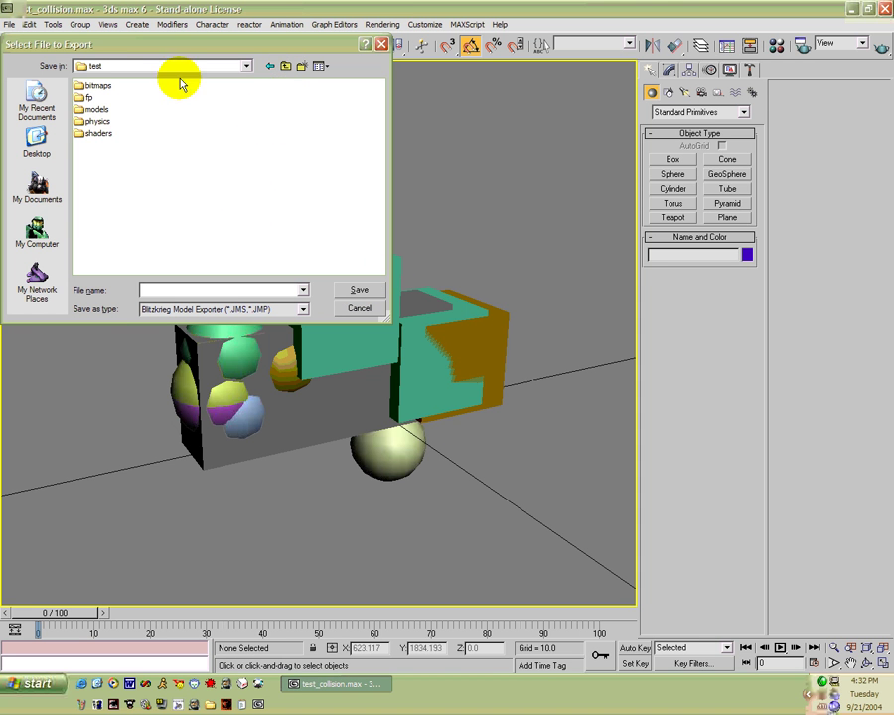
double_click(102, 125)
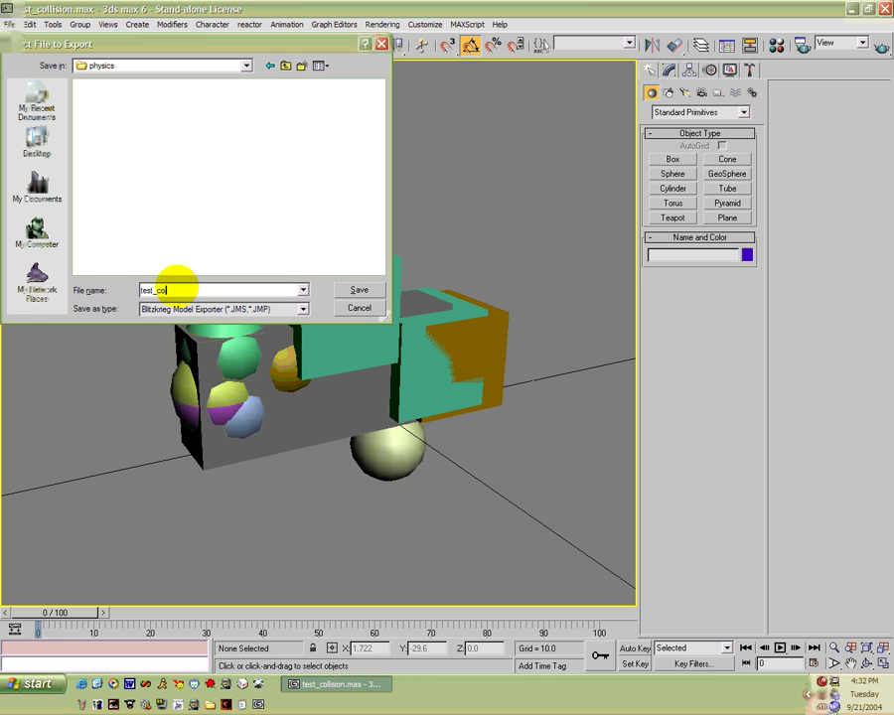
click(353, 290)
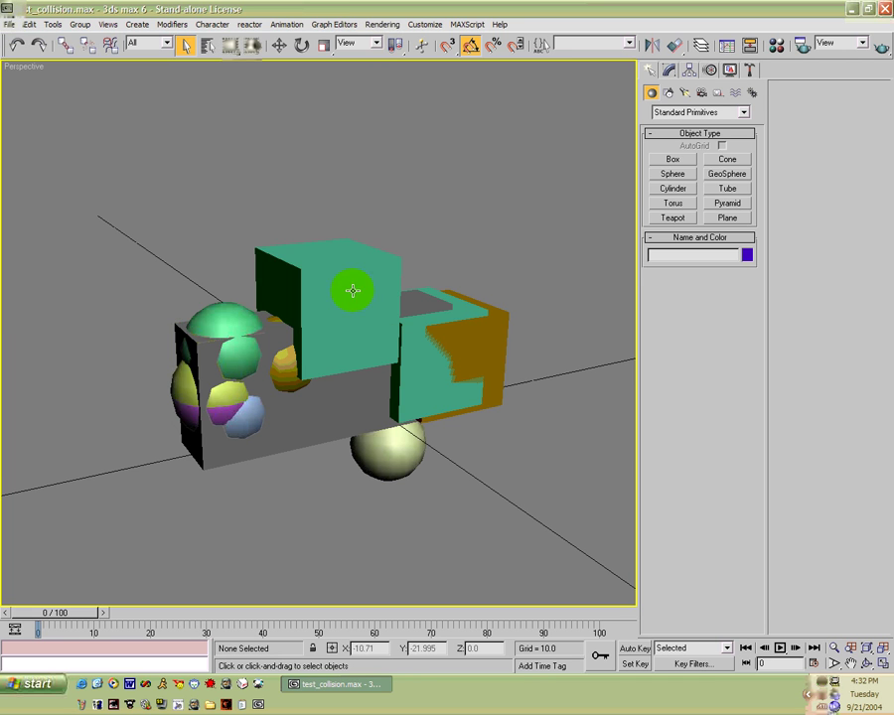
mouse_move(431, 369)
alt+middle_down()
mouse_move(397, 383)
mouse_move(441, 340)
mouse_move(506, 353)
mouse_move(490, 425)
mouse_move(376, 413)
mouse_move(420, 383)
alt+middle_up()
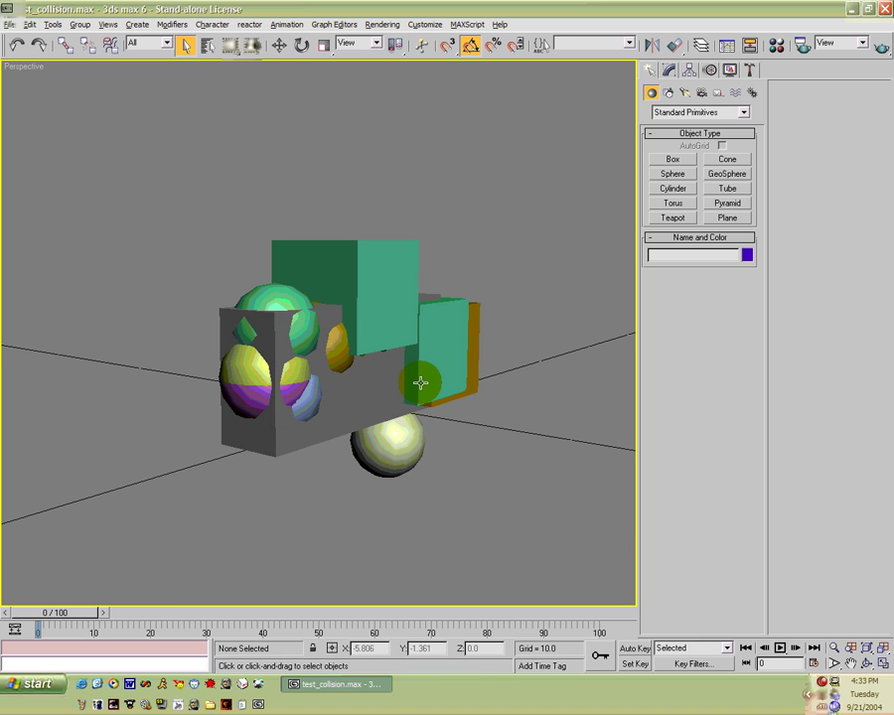